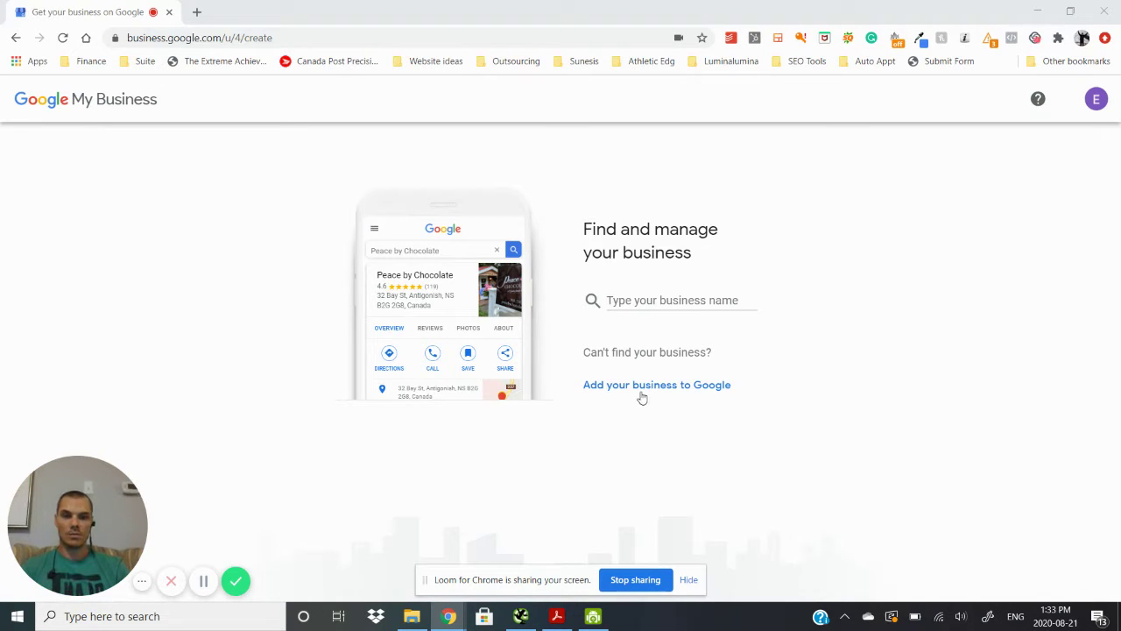
- Search Google for 'google my business' and open the google.com/business overview result
click(220, 37)
text(google)
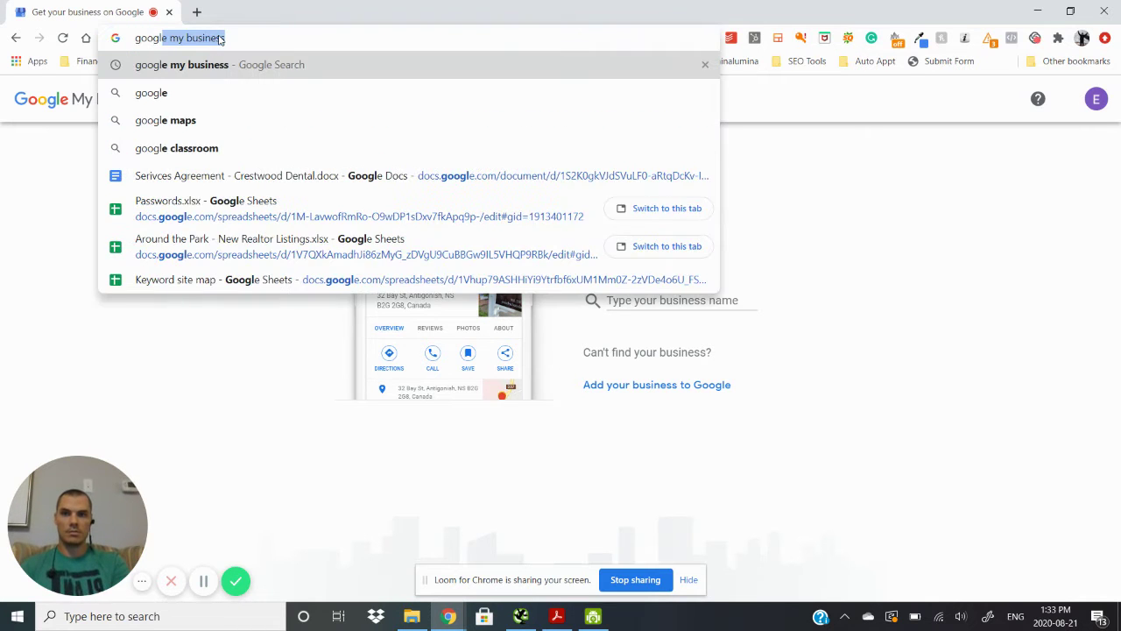
key(Return)
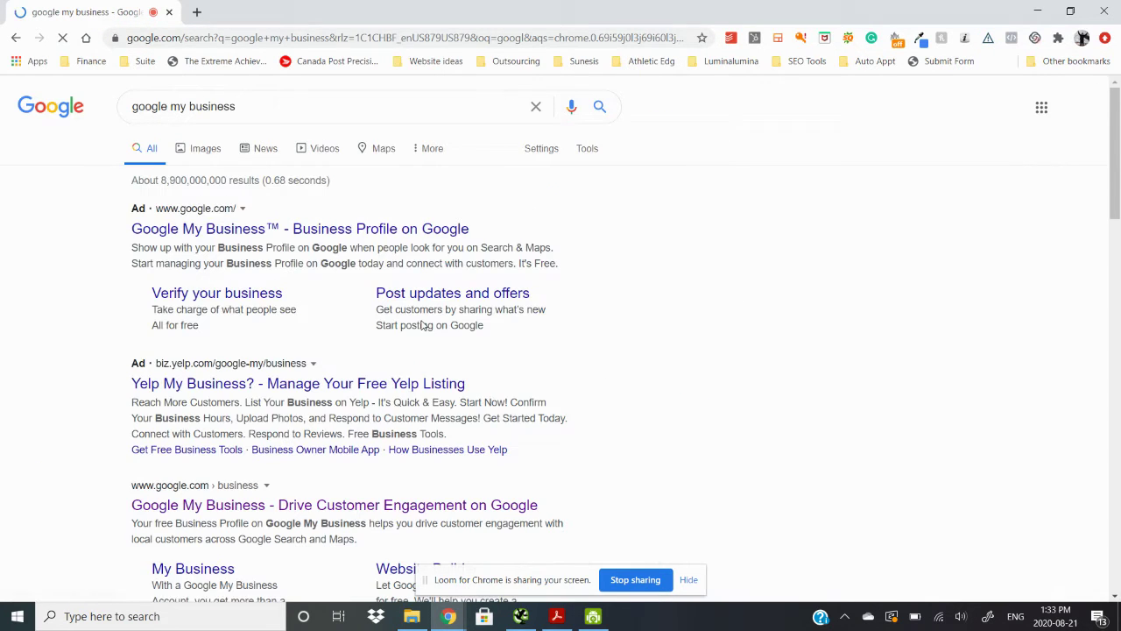
scroll(614, 390, down, 1)
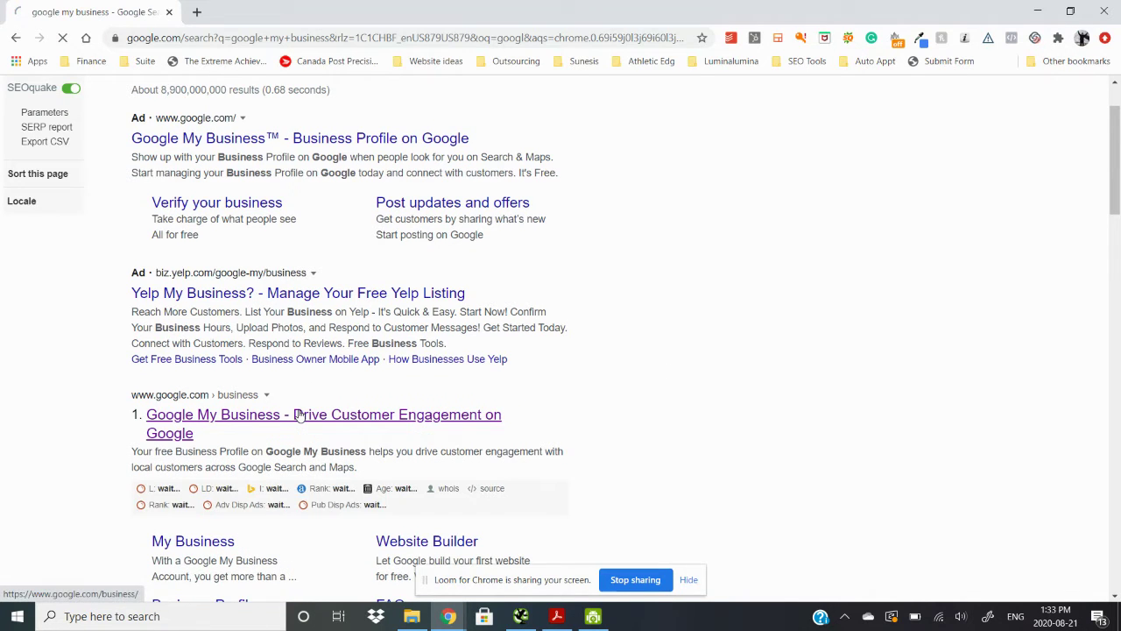
click(298, 415)
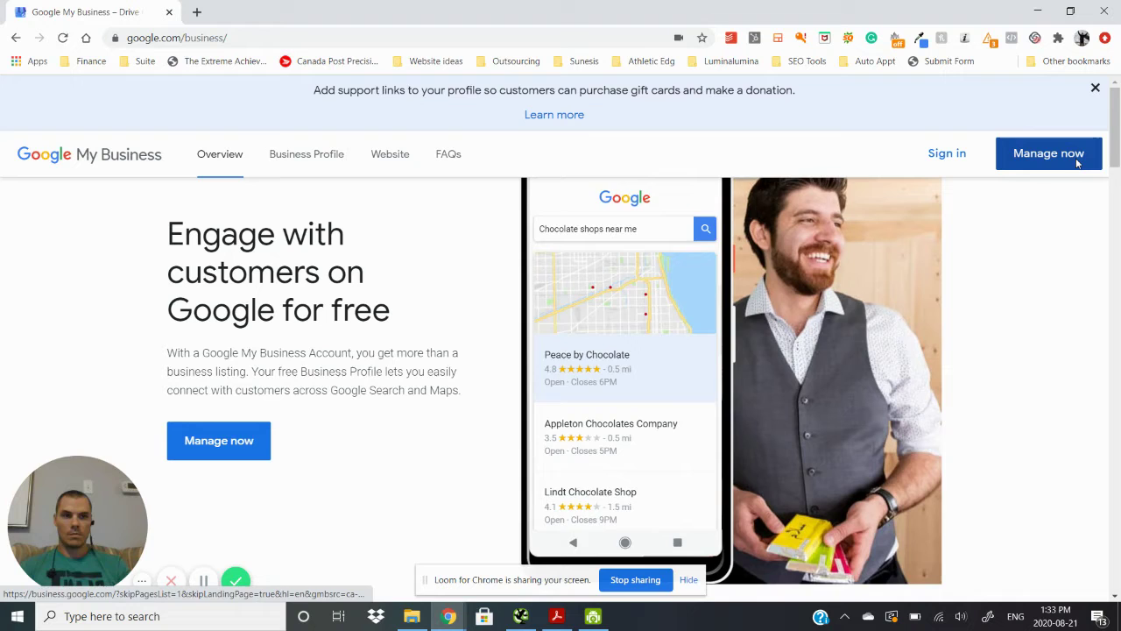
- Choose Manage now and switch to the other signed-in account to reach business.google.com/create
click(1077, 164)
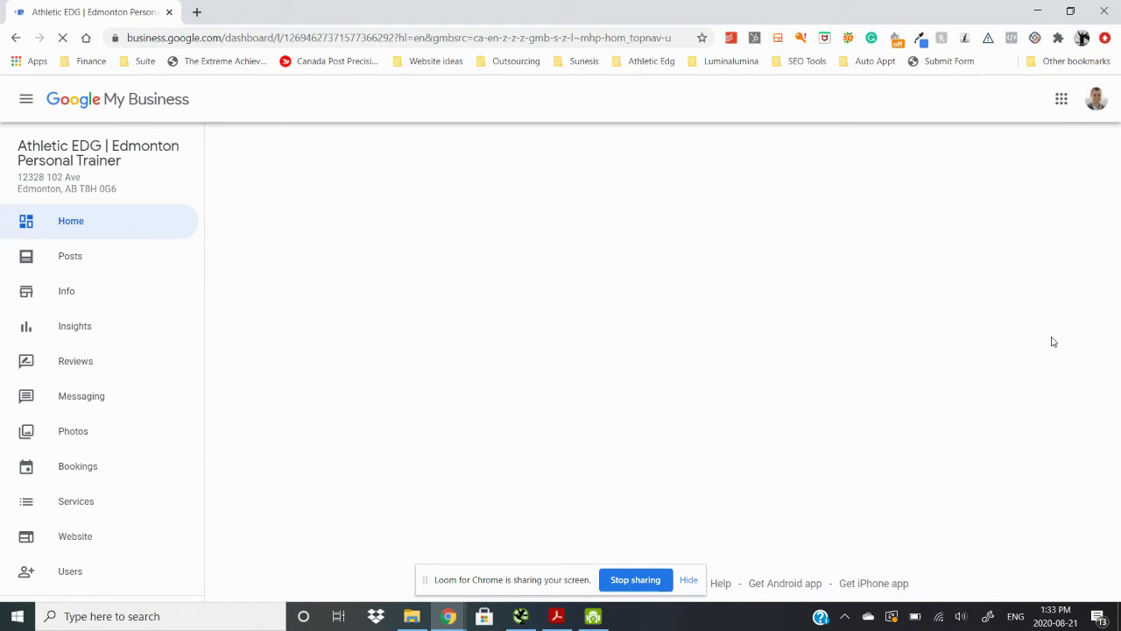
click(1096, 109)
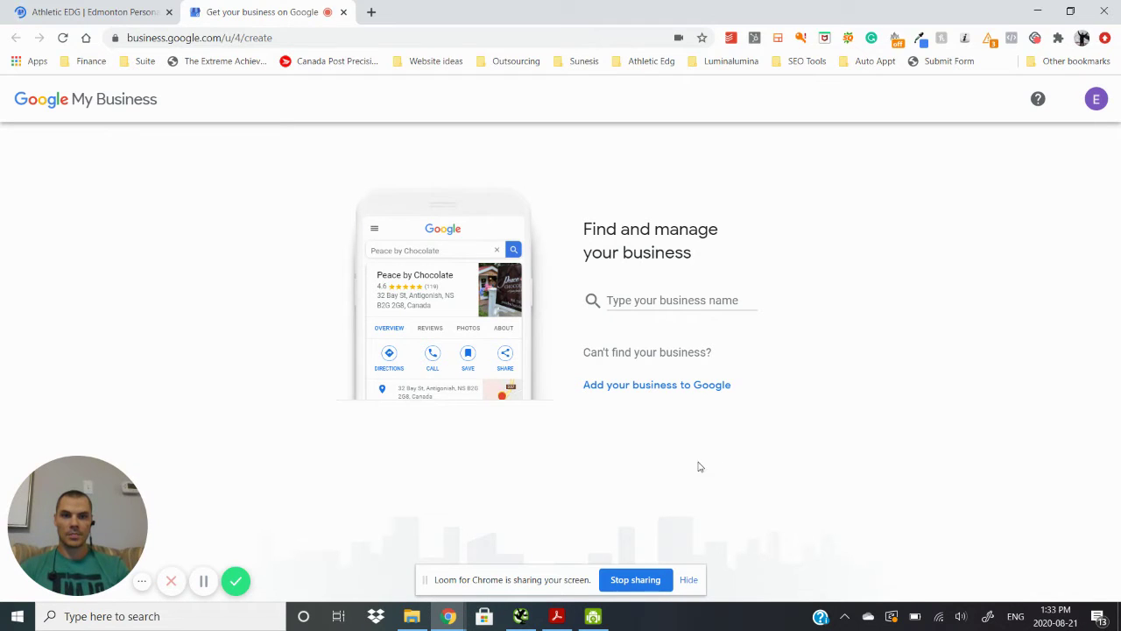
- Search for the business name 'Fake business' after clearing the test entry '1234'
click(672, 302)
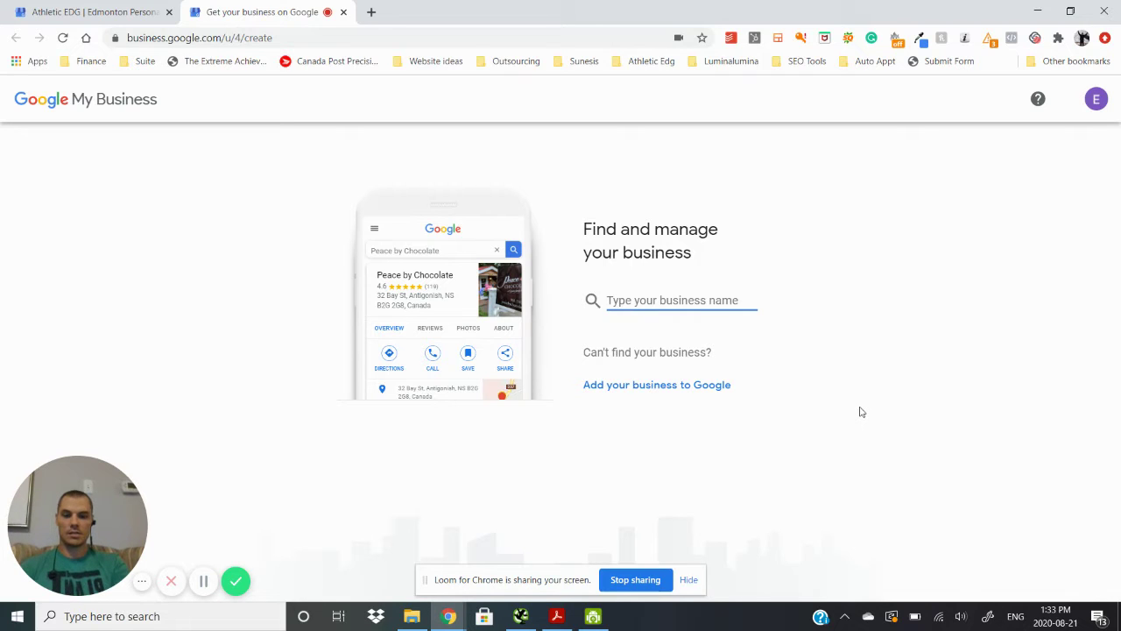
text(1234)
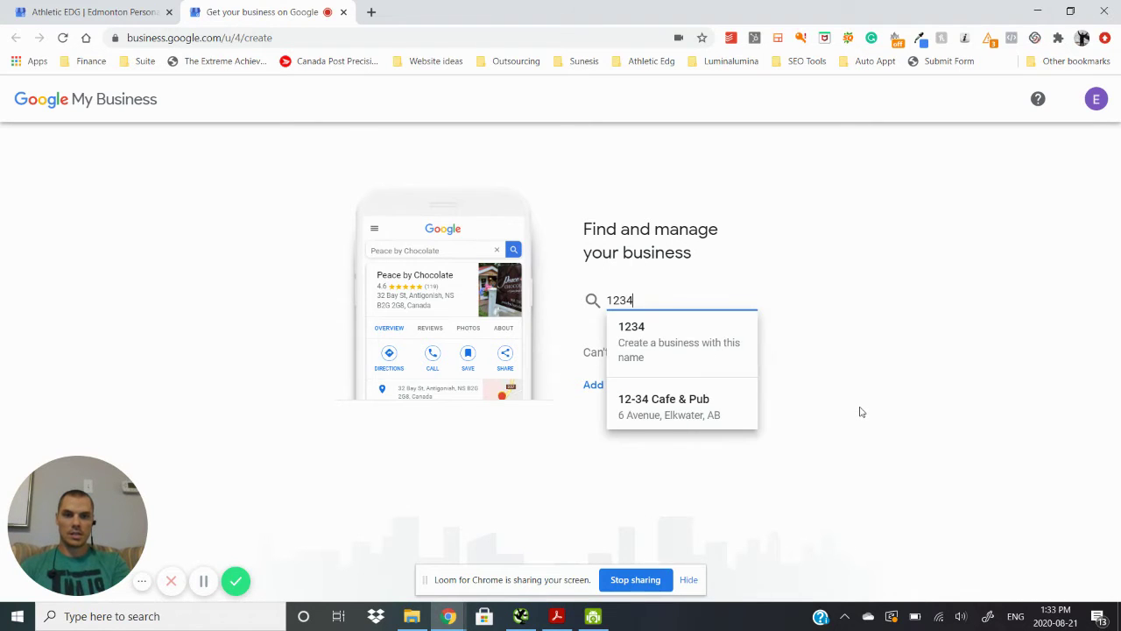
key(BackSpace)
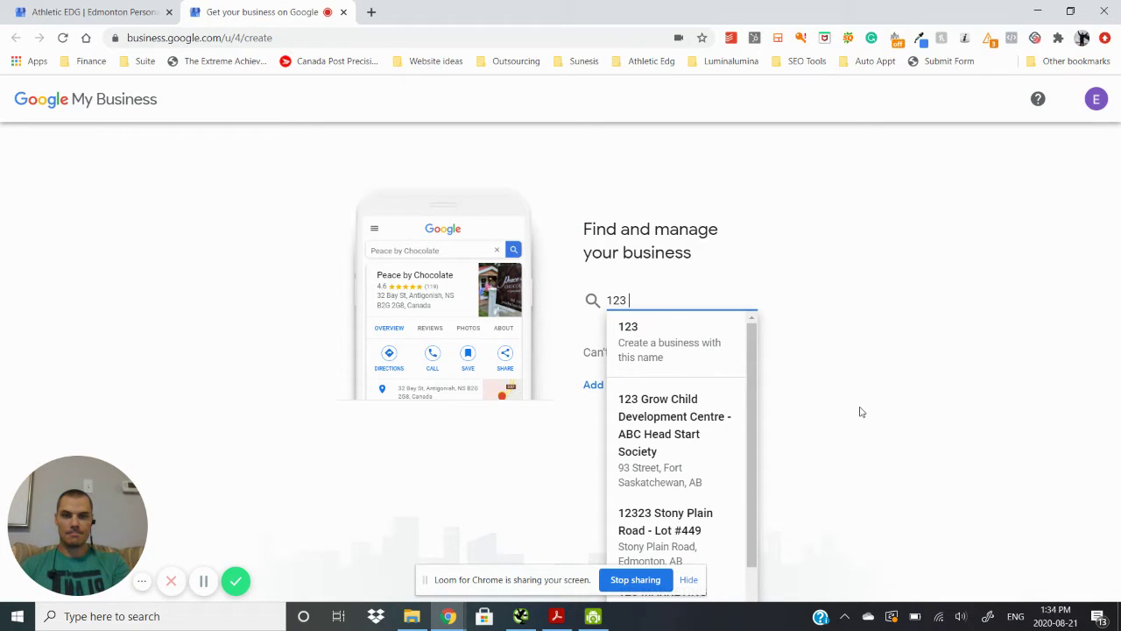
key(BackSpace)
key(BackSpace)
key(BackSpace)
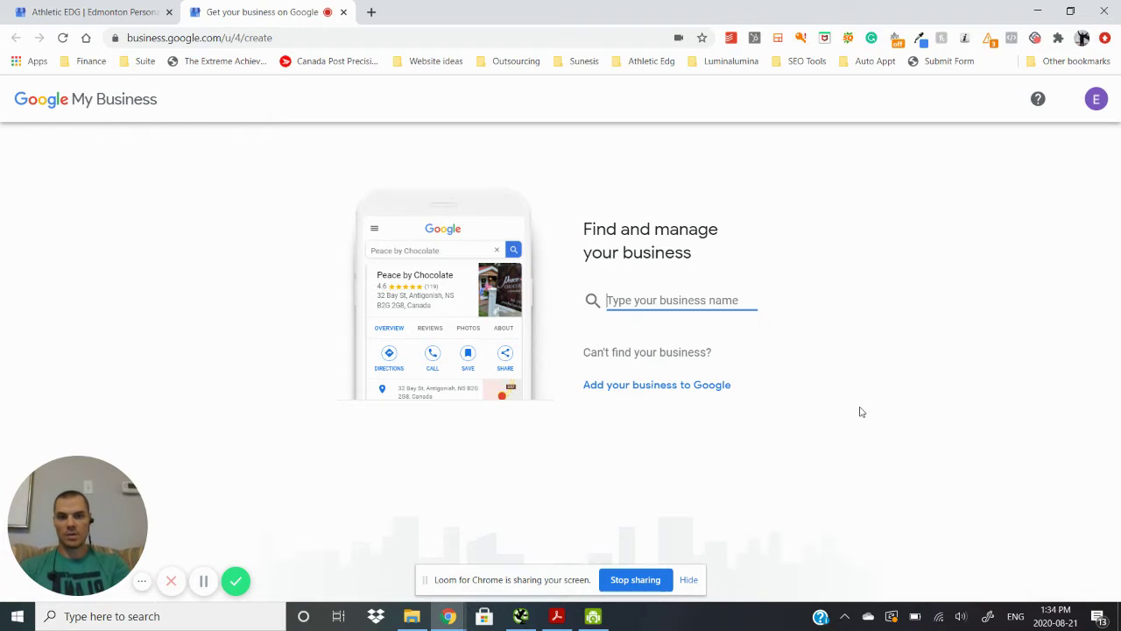
text(Fa)
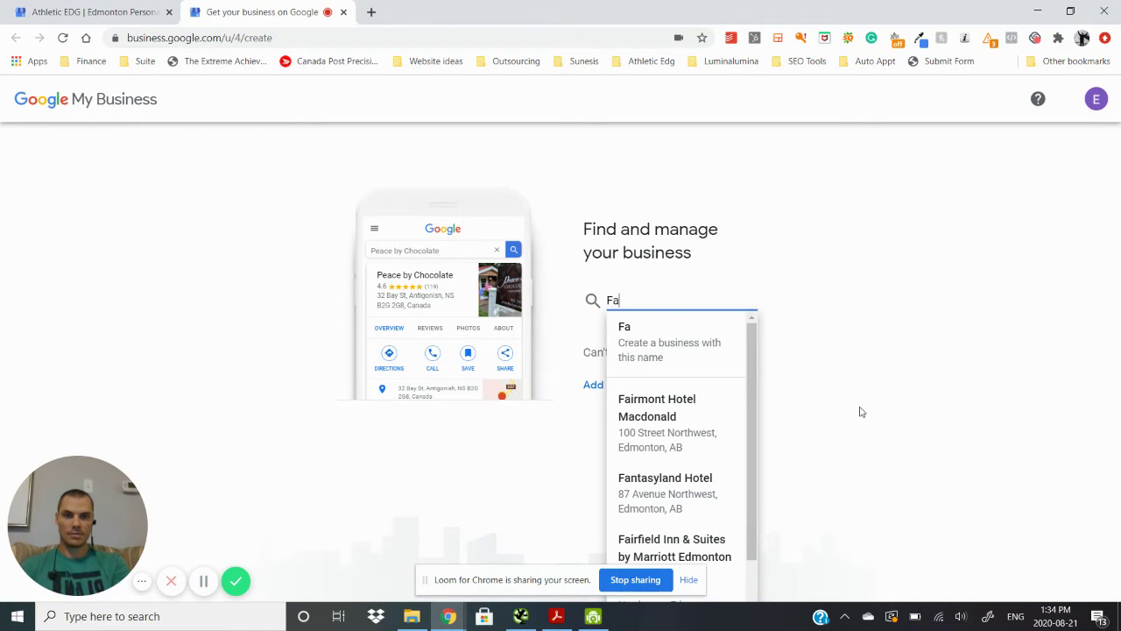
text(ke business)
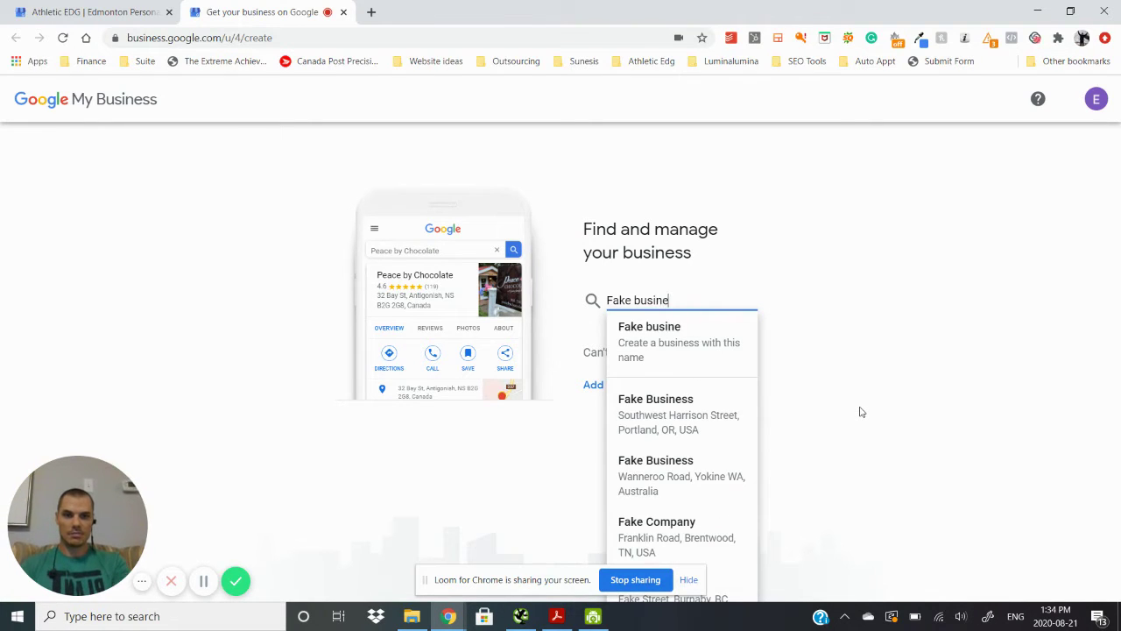
click(861, 412)
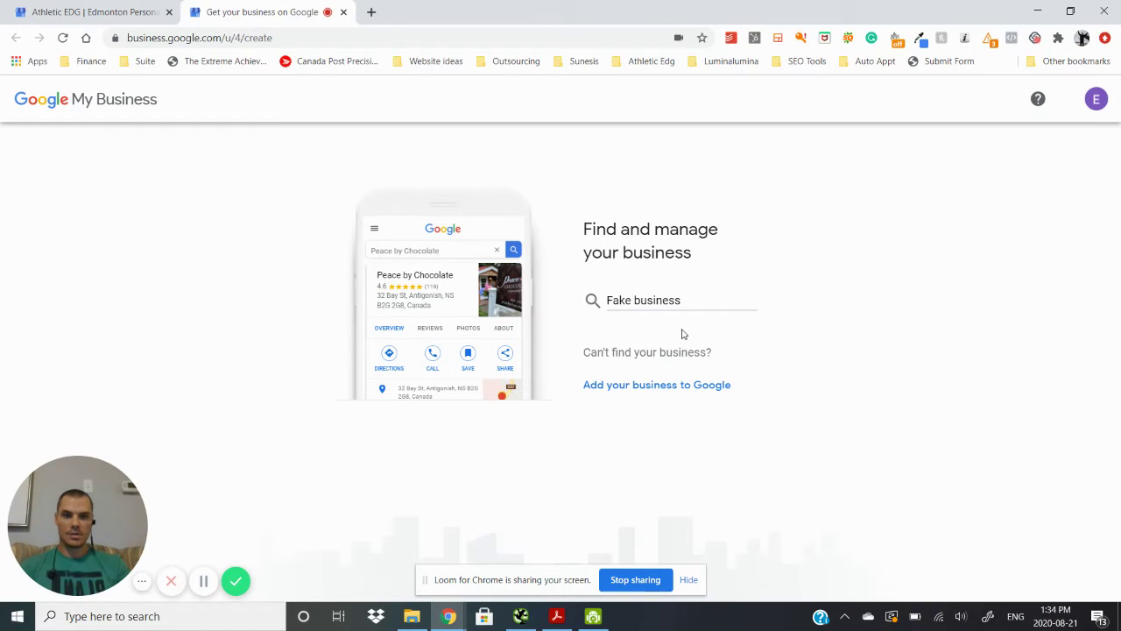
- Add a new business to Google named 'Fake Business'
click(676, 387)
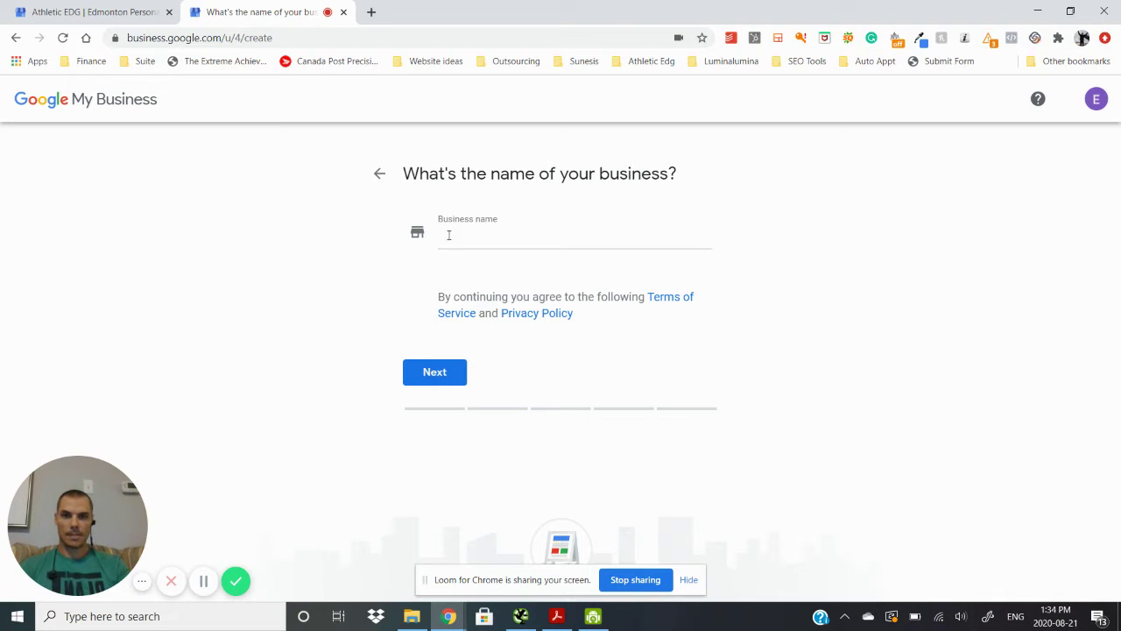
text(F)
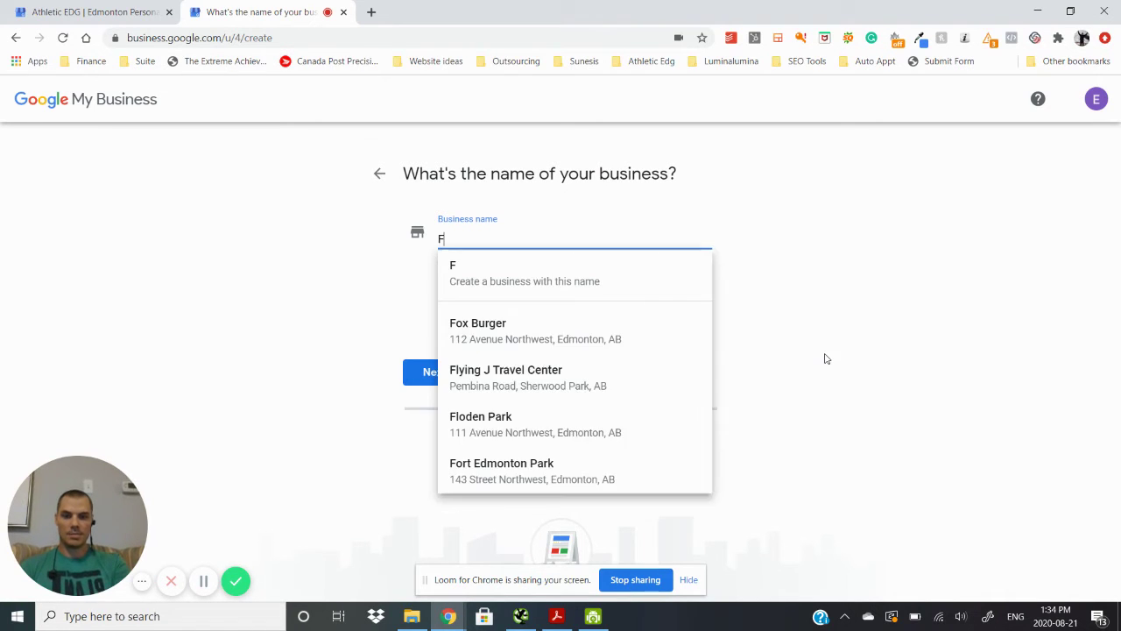
text(ake Business)
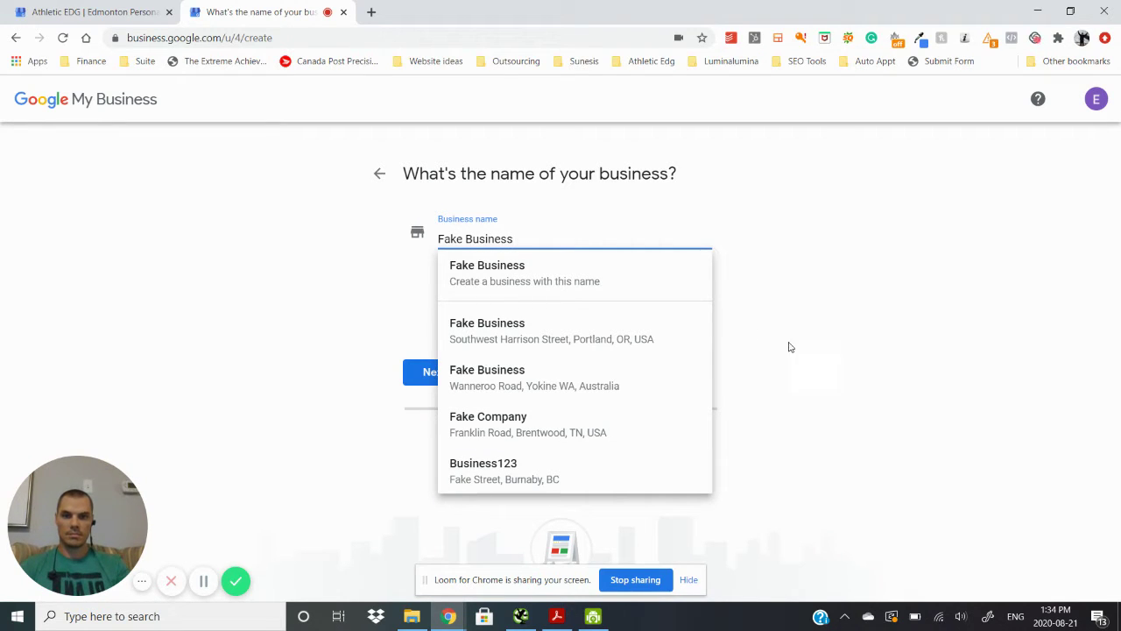
click(585, 278)
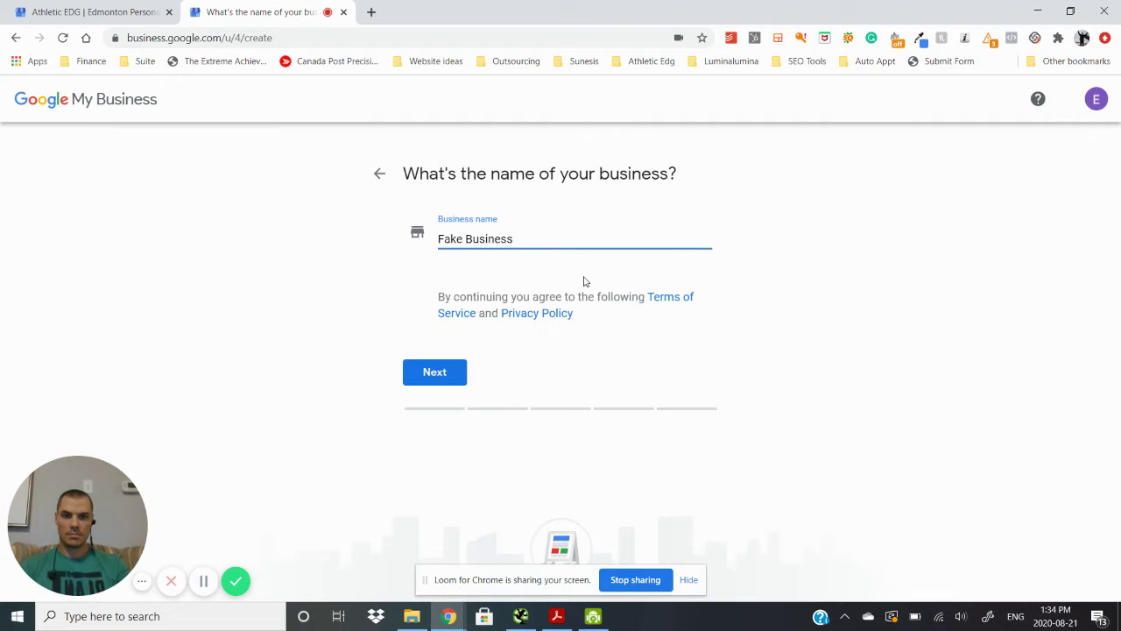
- Confirm the name and choose Construction Company as the business category
click(431, 372)
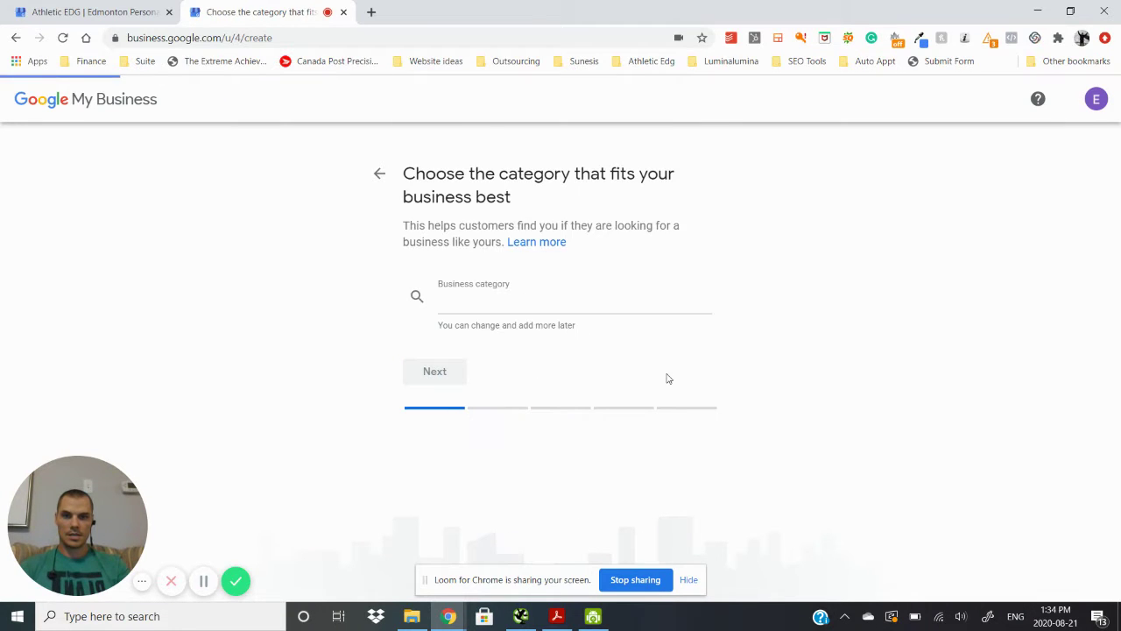
click(502, 307)
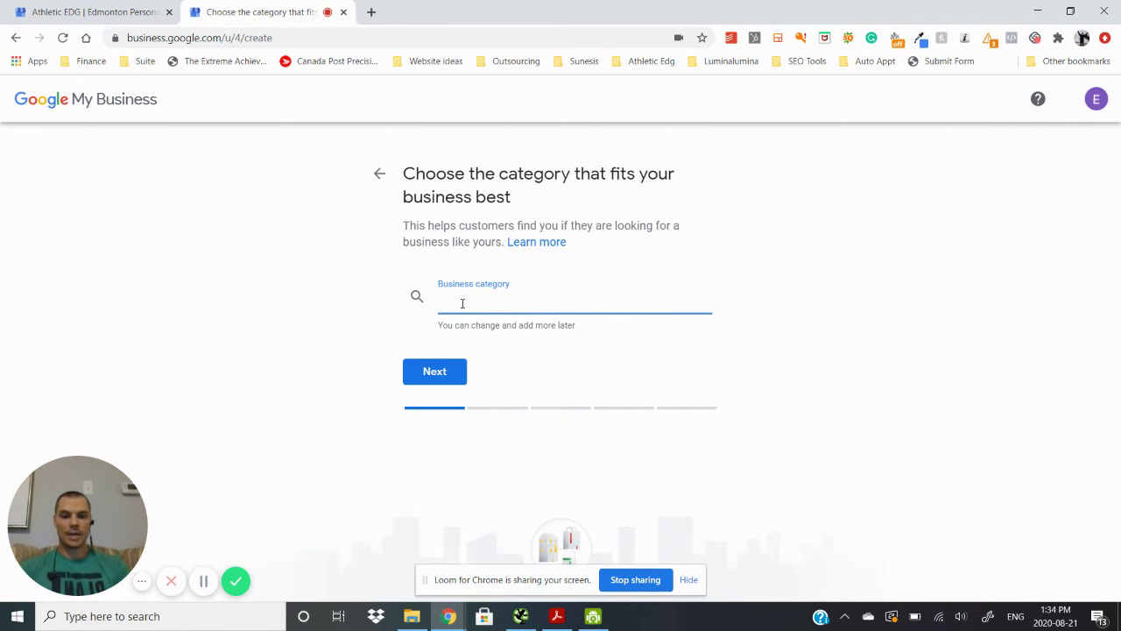
text(Con)
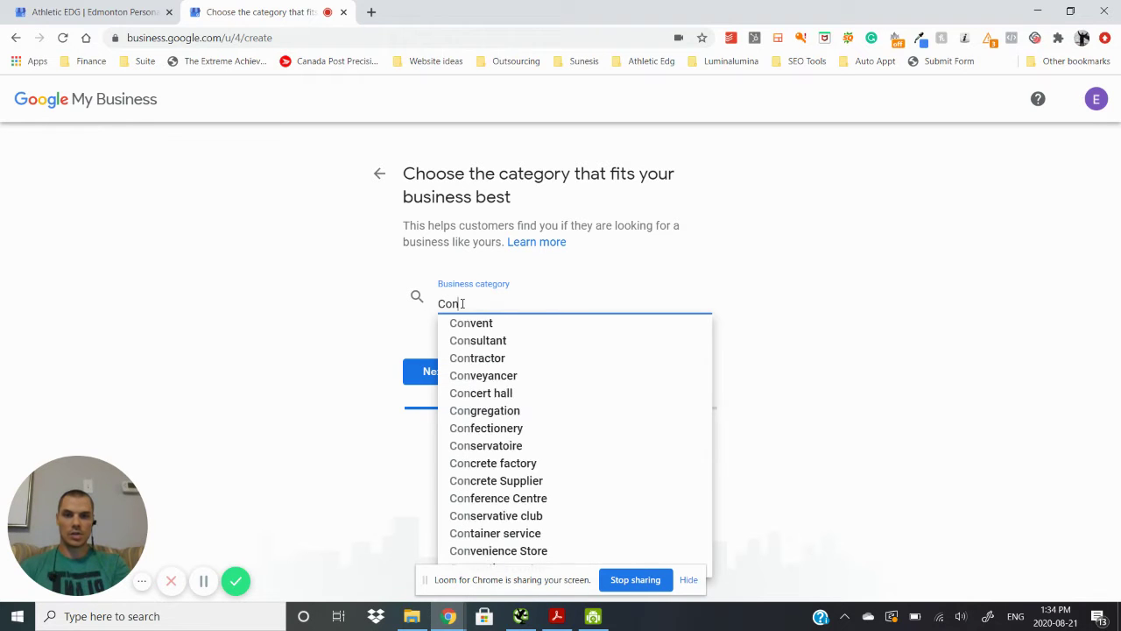
text(struc)
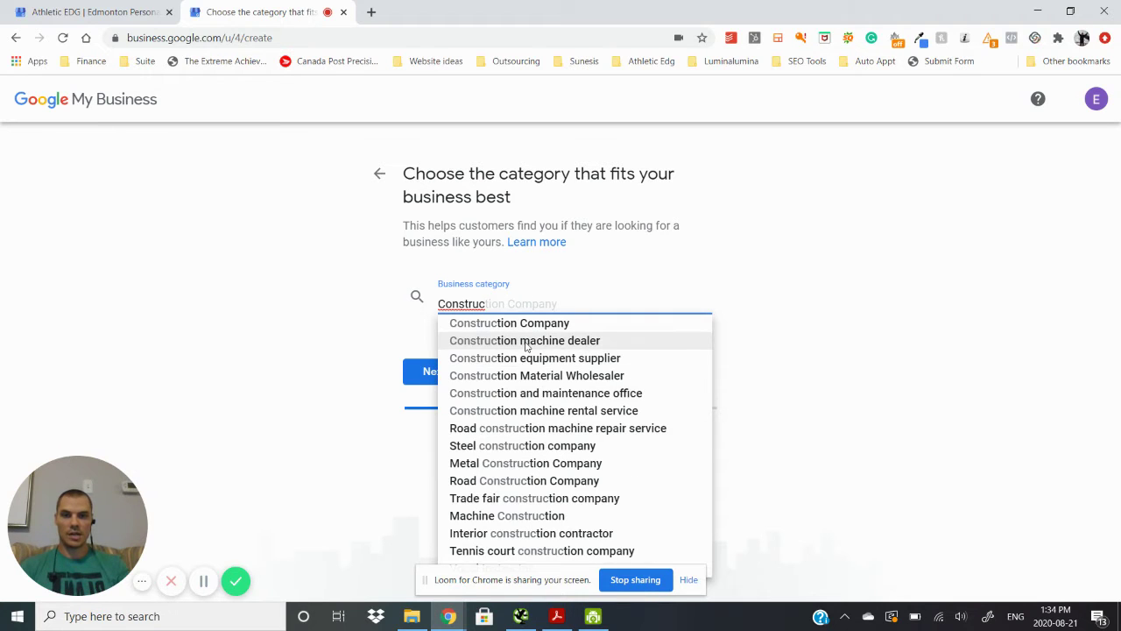
click(532, 326)
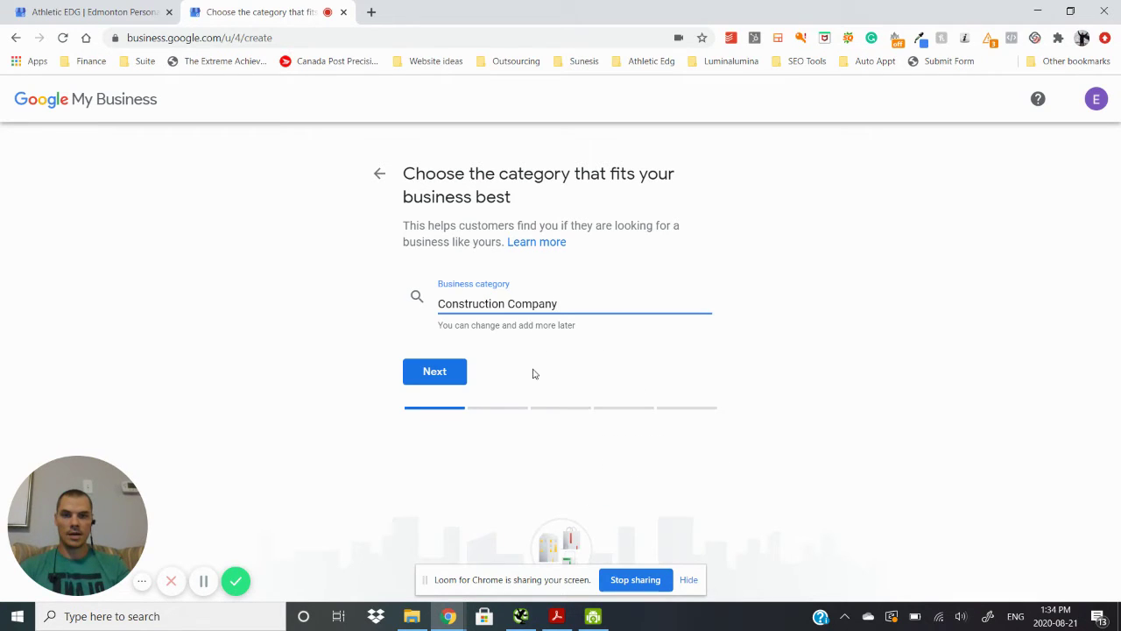
- Confirm the category and answer No to adding a location customers can visit
click(455, 384)
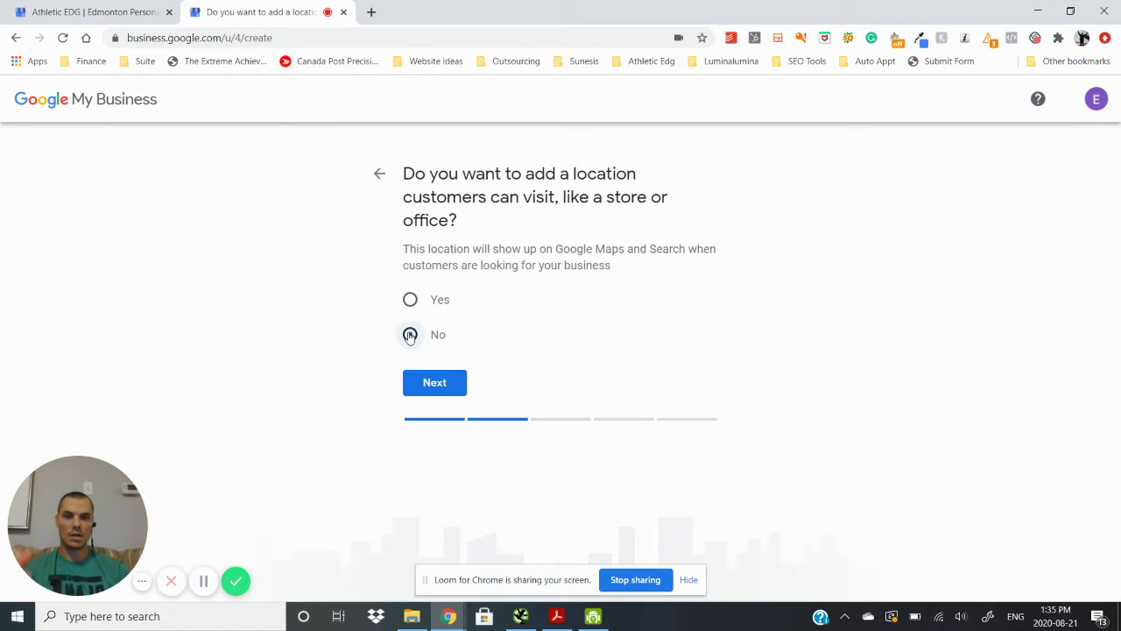
click(410, 336)
click(440, 383)
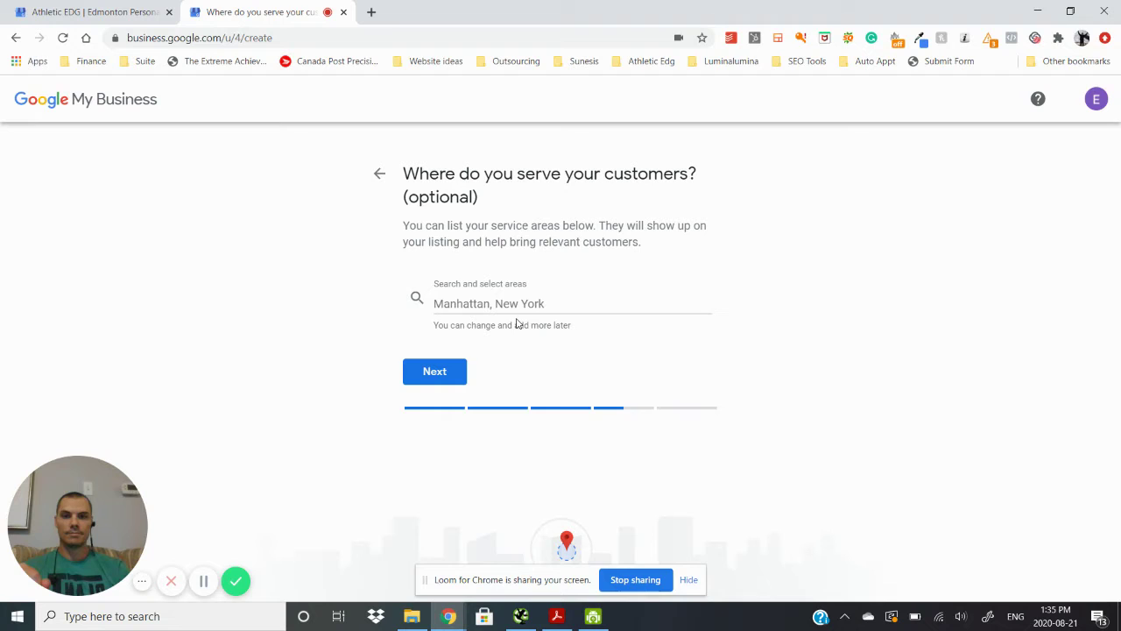
- Add Edmonton, AB, Canada as the service area and continue
click(502, 307)
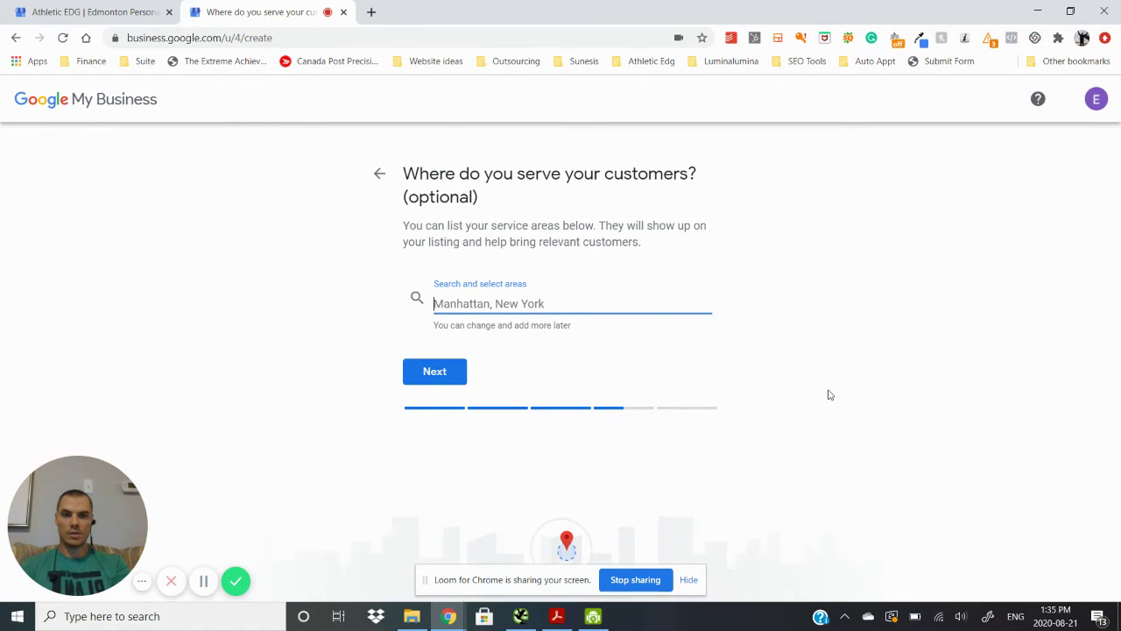
text(Edm)
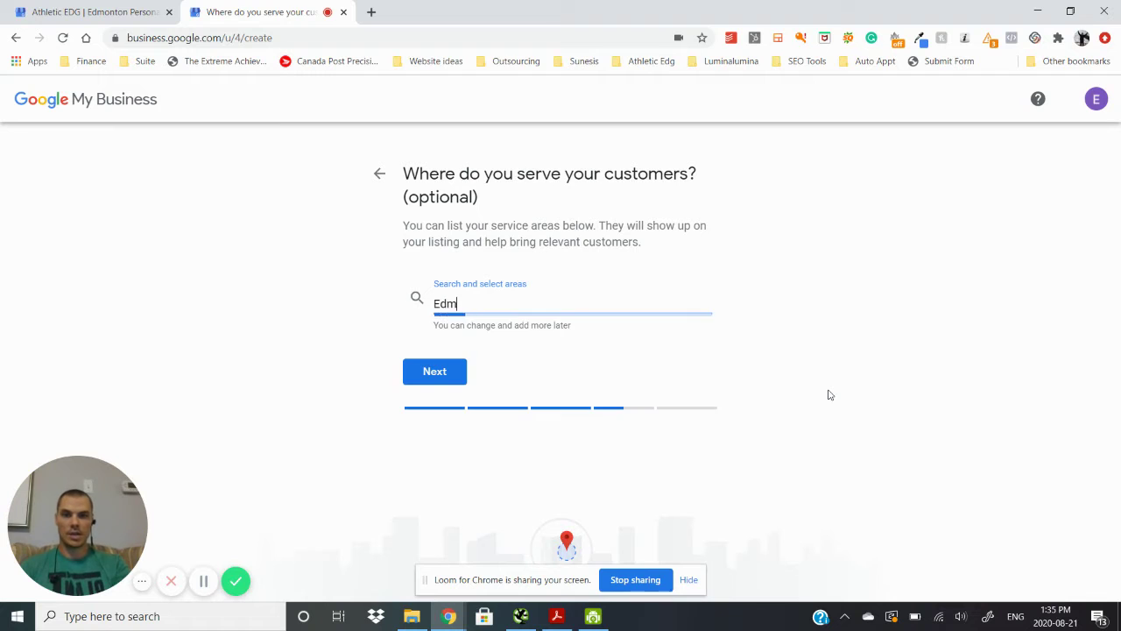
text(onton)
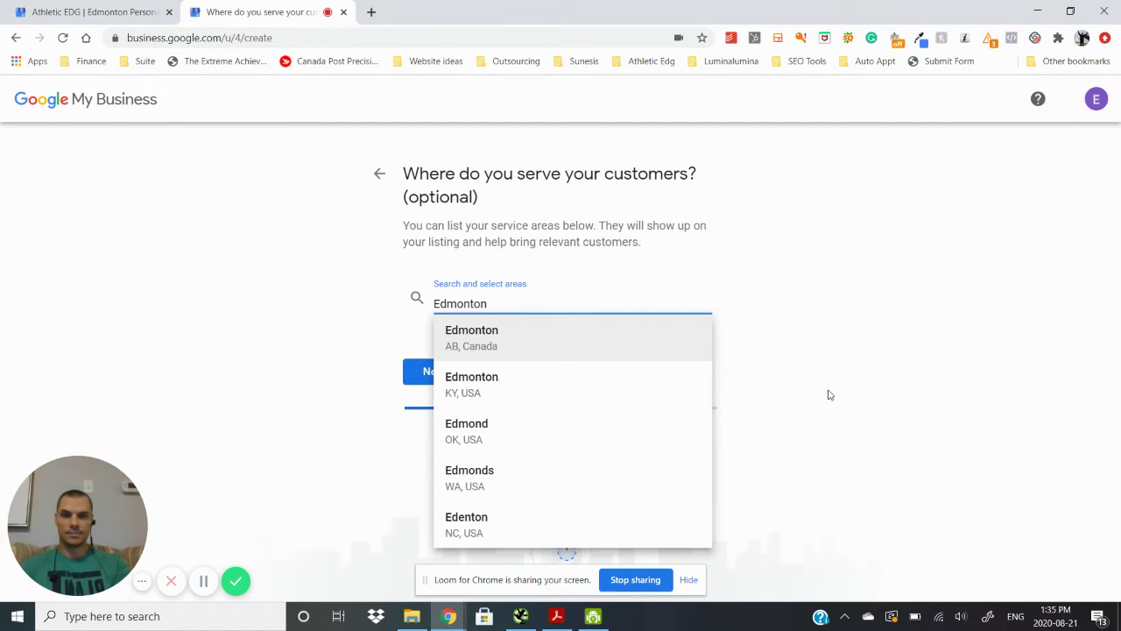
click(594, 341)
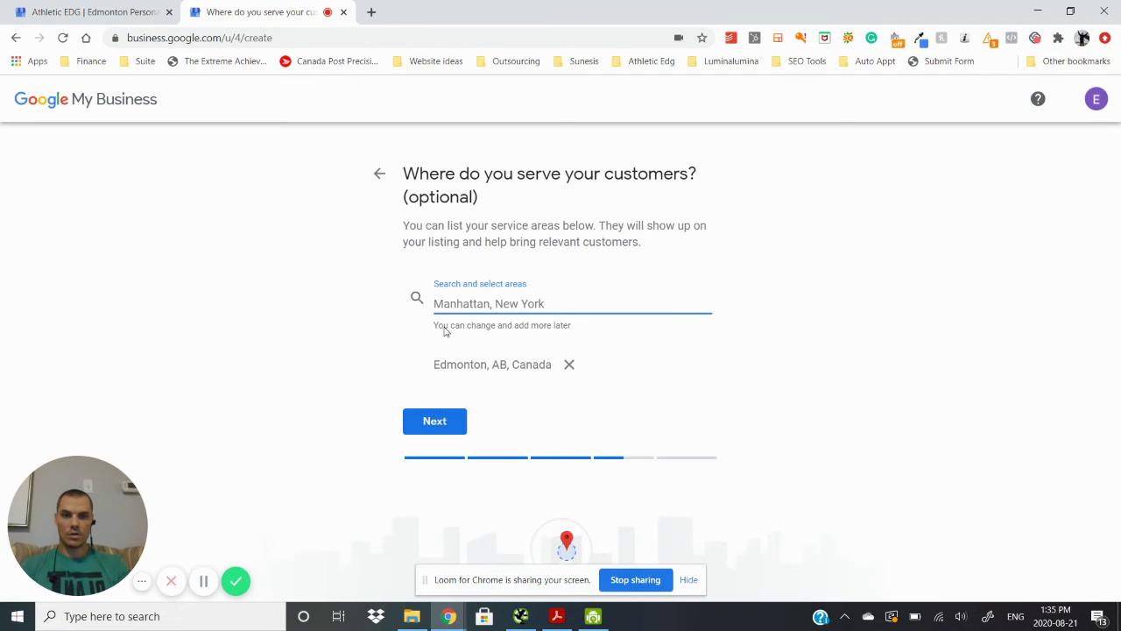
click(453, 429)
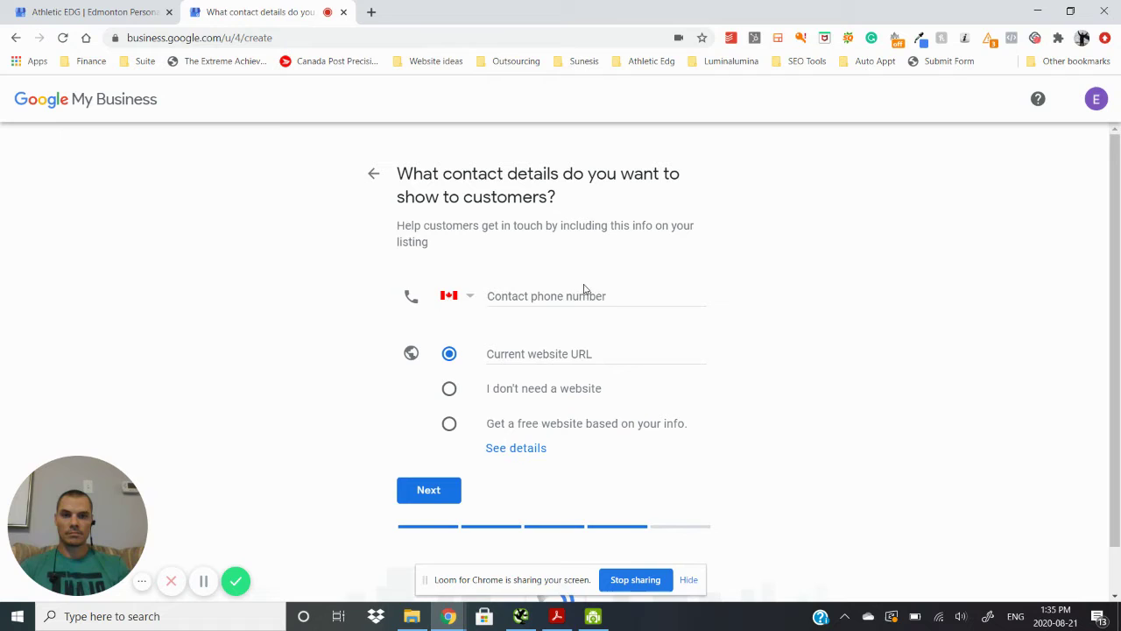
click(586, 293)
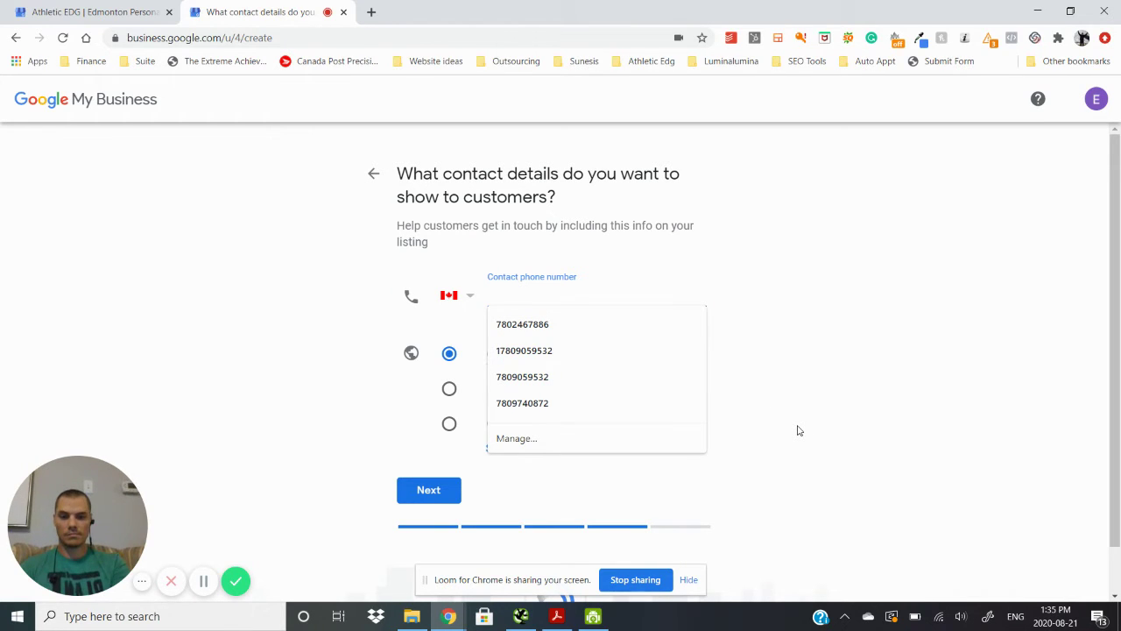
text(120)
key(BackSpace)
key(BackSpace)
text(2)
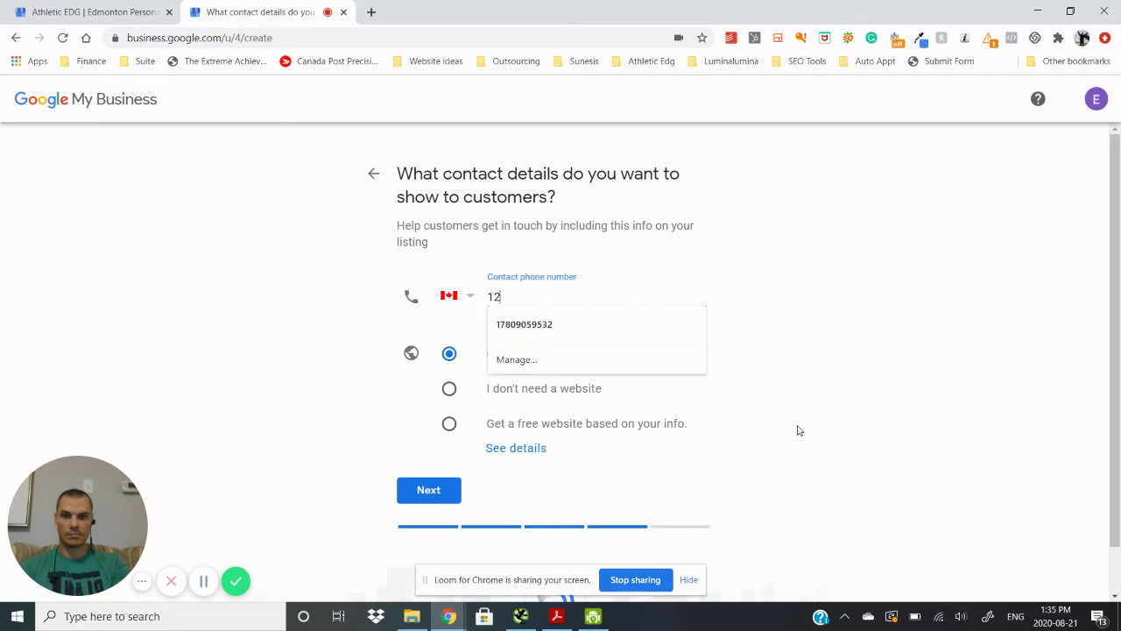
text(34567)
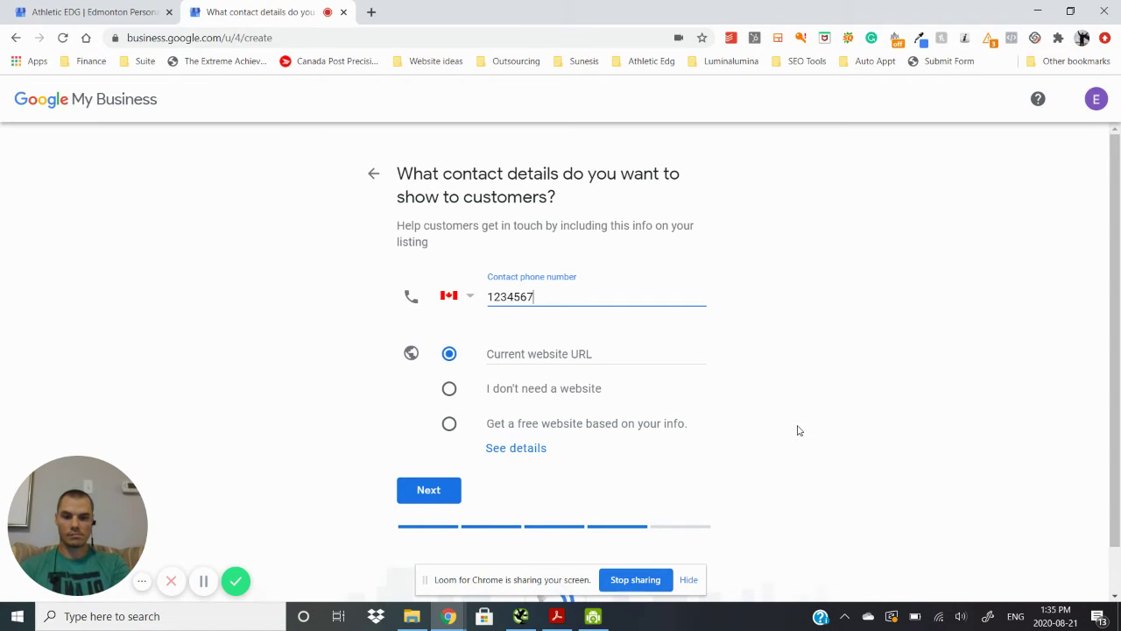
text(88)
text(0)
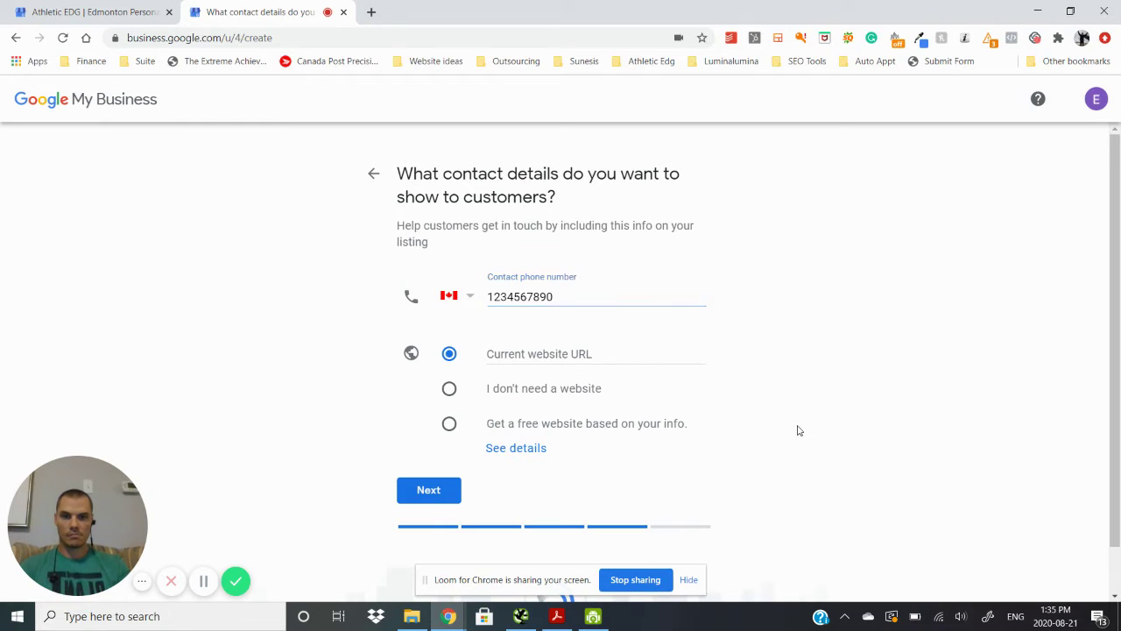
click(590, 357)
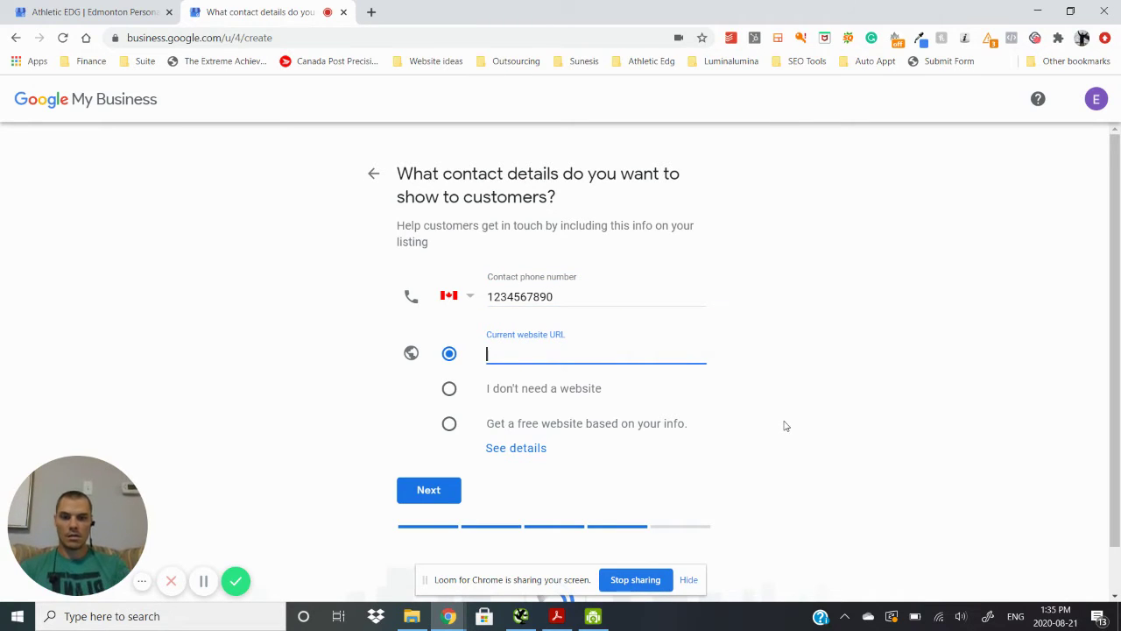
text(https://)
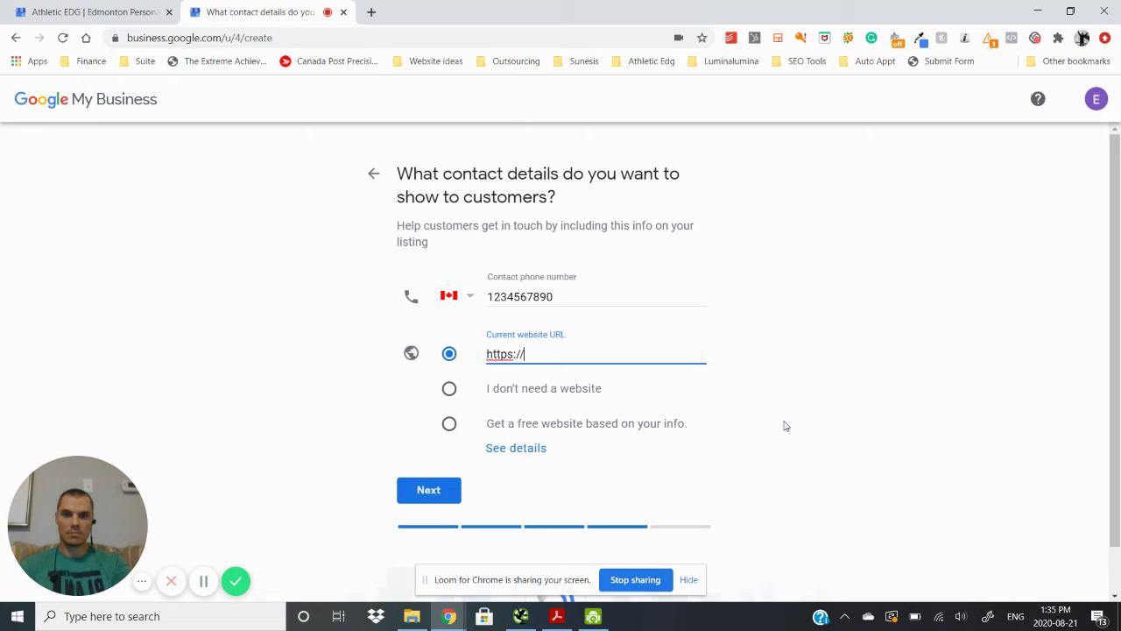
text(fake)
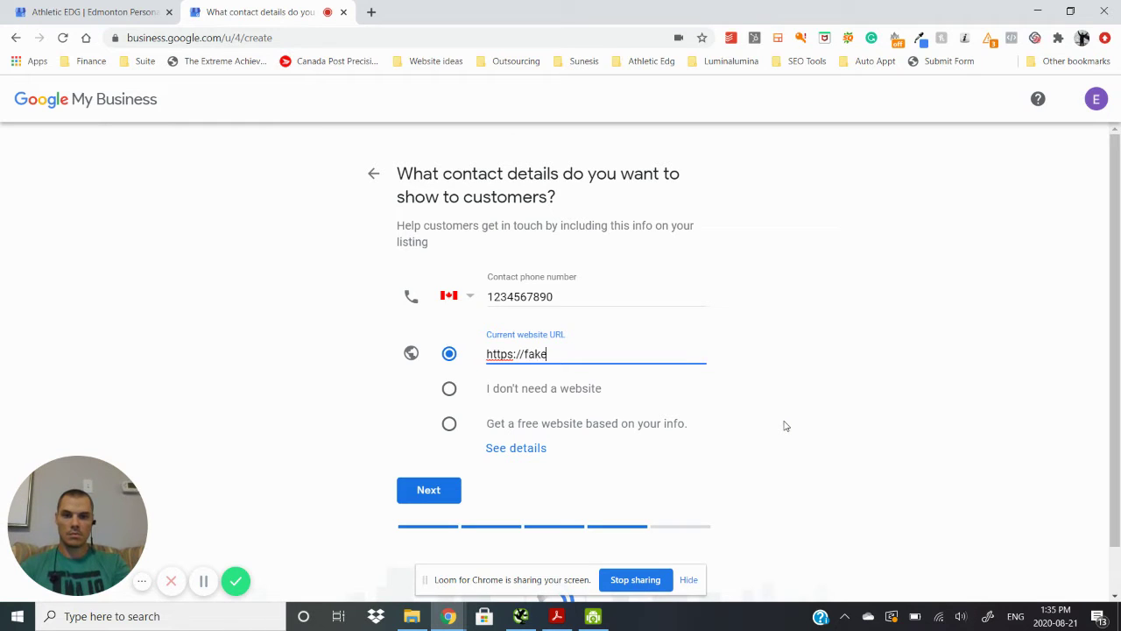
text(business)
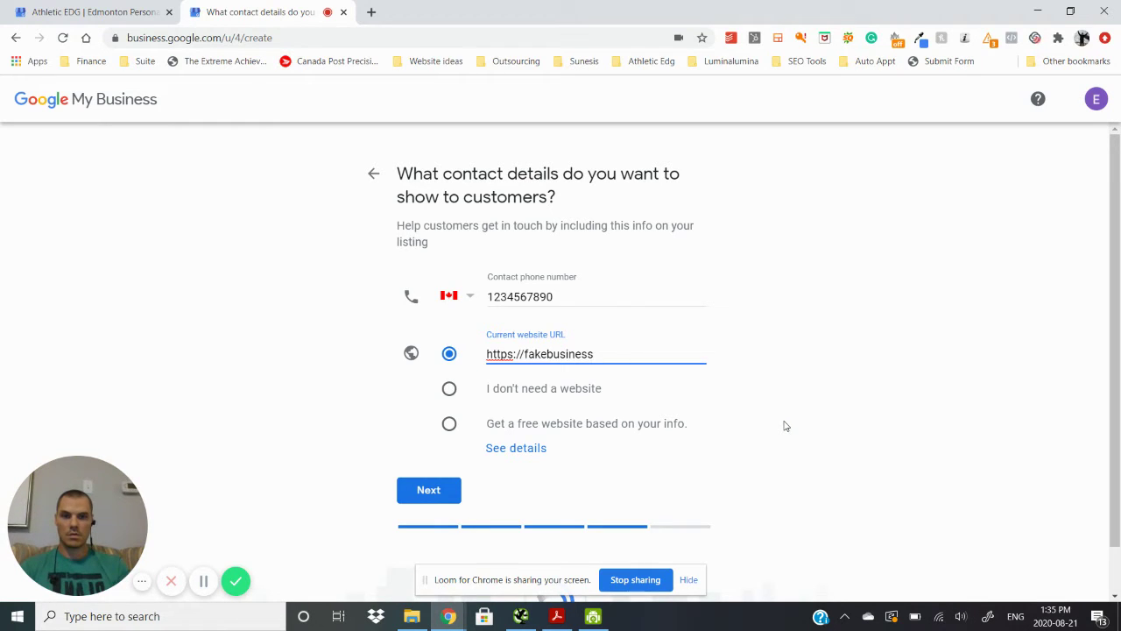
click(785, 425)
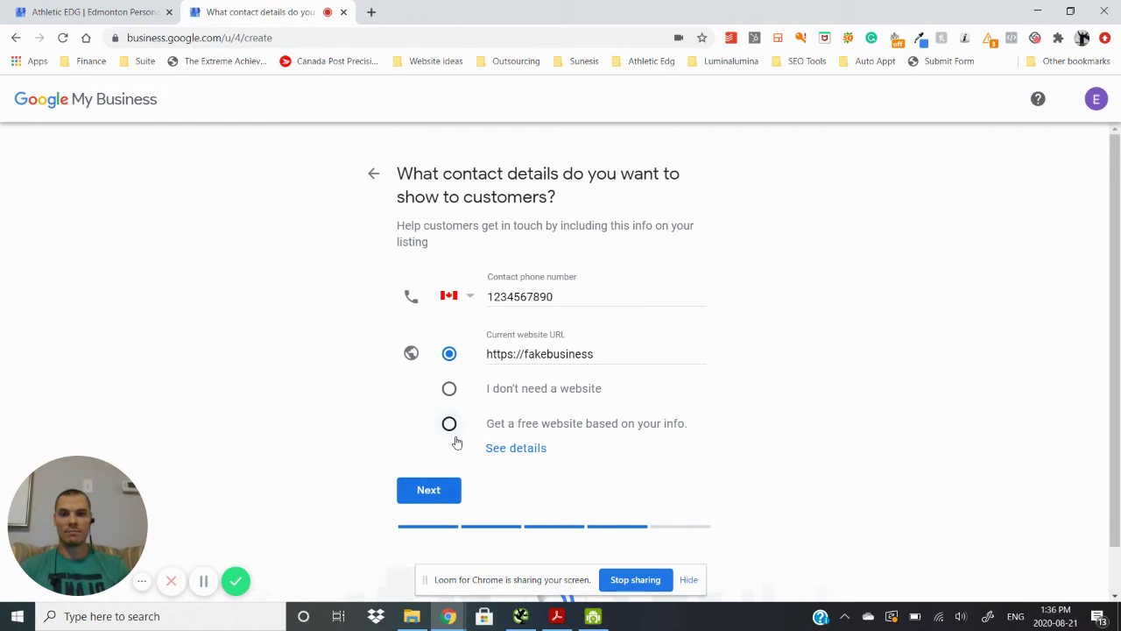
- Choose 'I don't need a website', replace the phone with a saved number, and continue
click(451, 389)
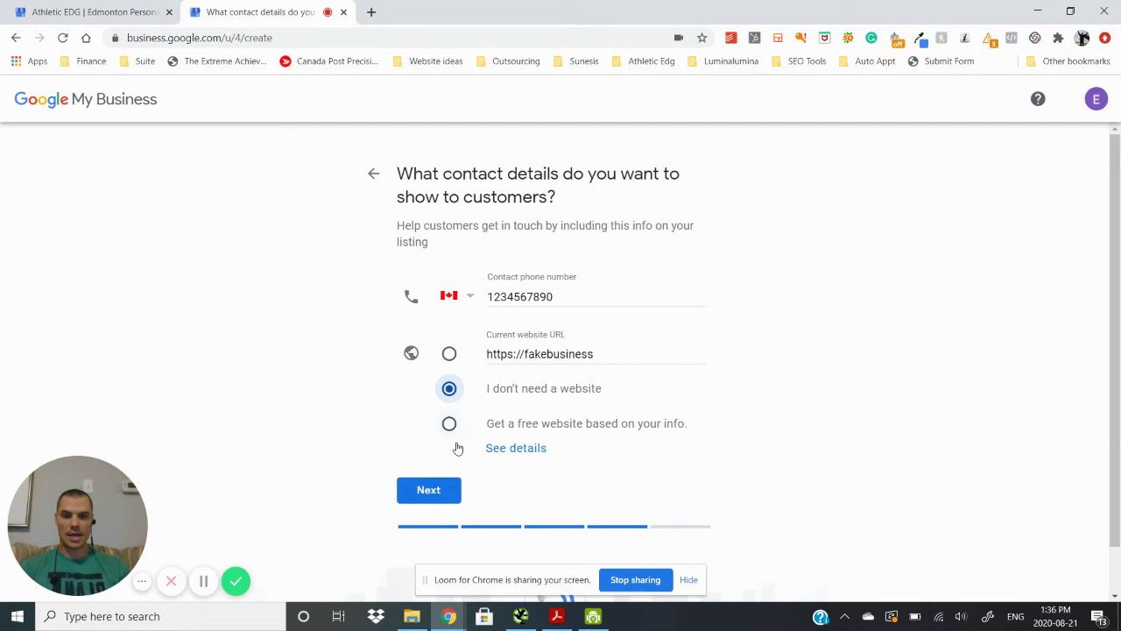
click(442, 488)
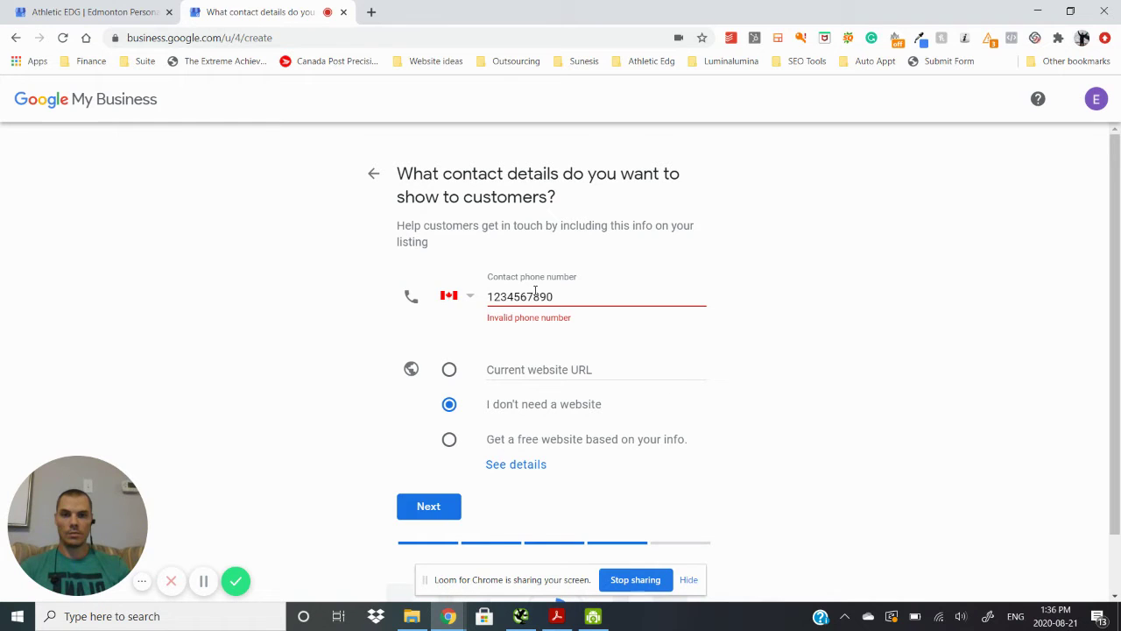
double_click(534, 298)
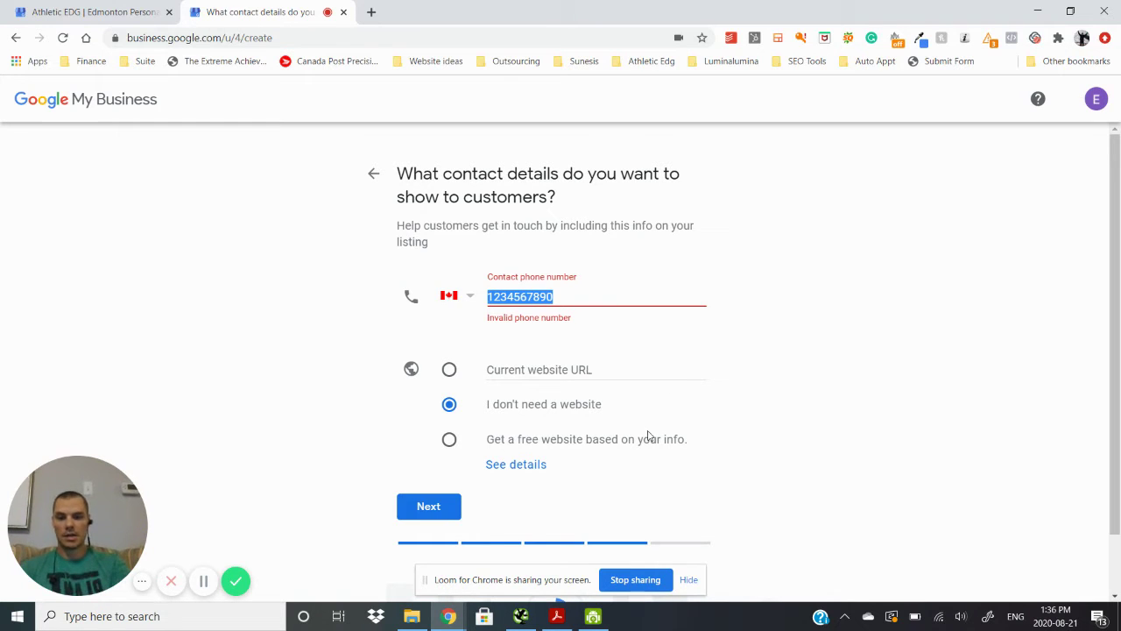
text(780)
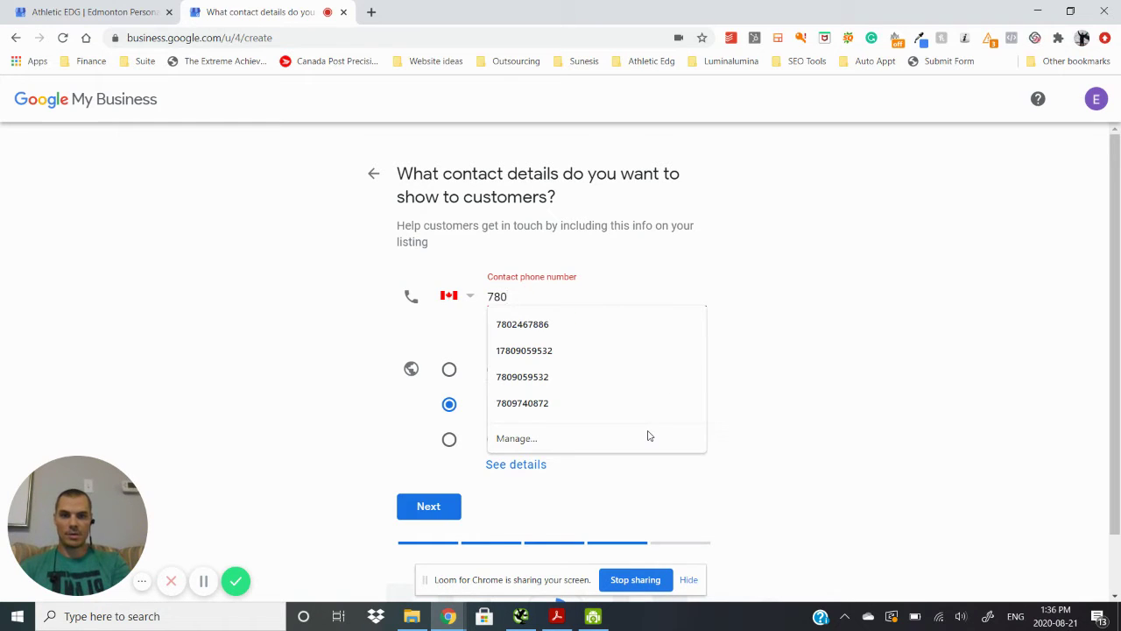
click(596, 325)
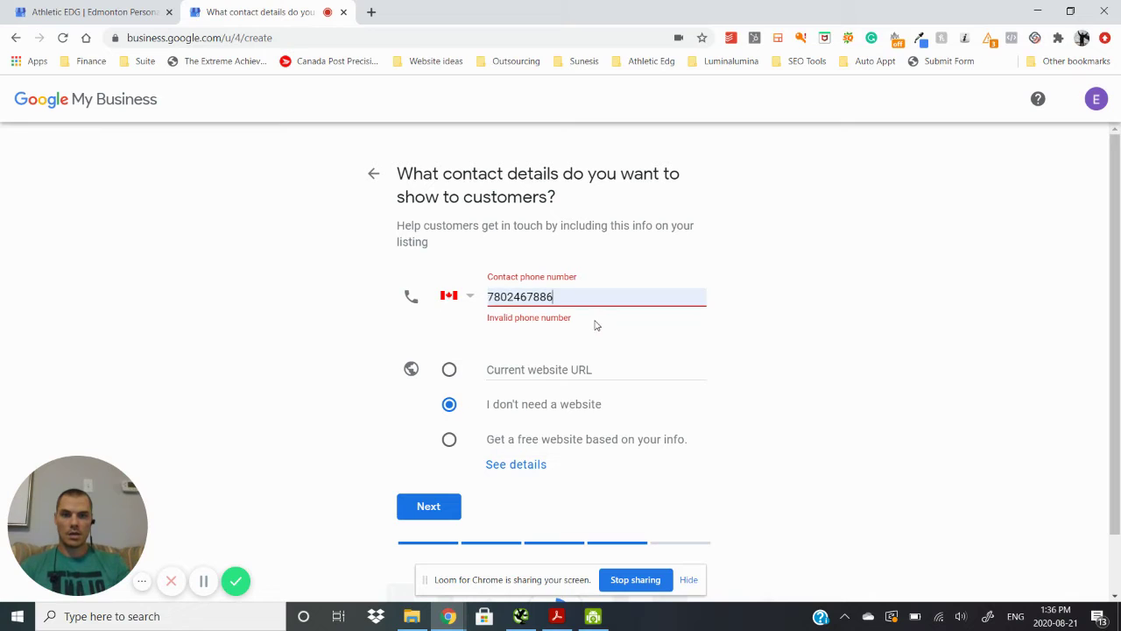
click(429, 514)
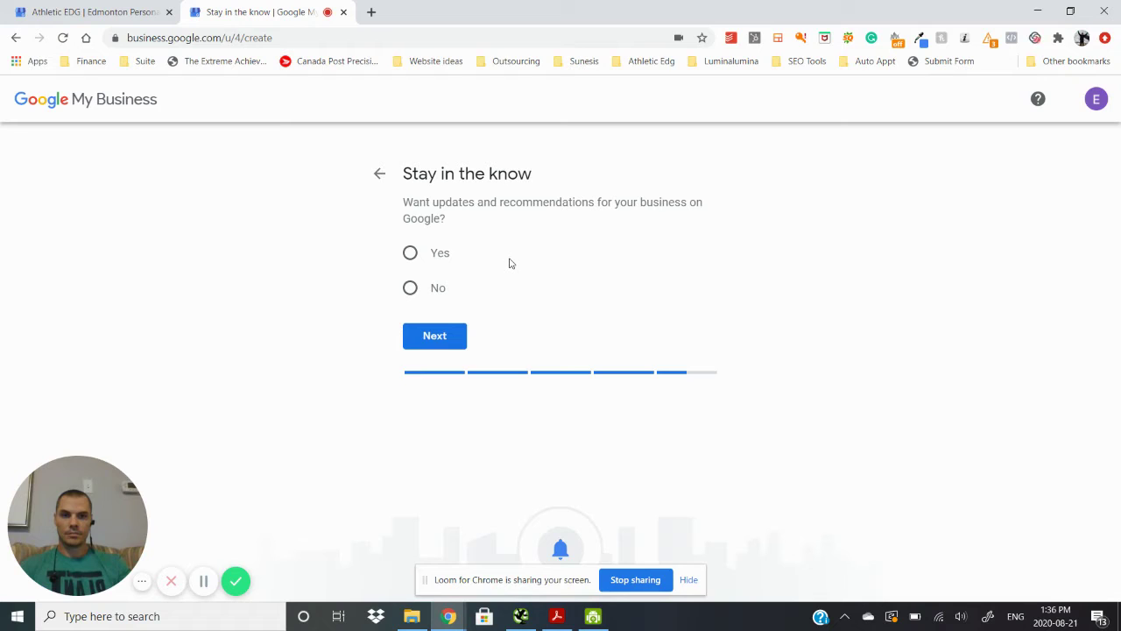
- Answer No under 'Stay in the know' and finish the Fake Business listing
click(411, 288)
click(449, 342)
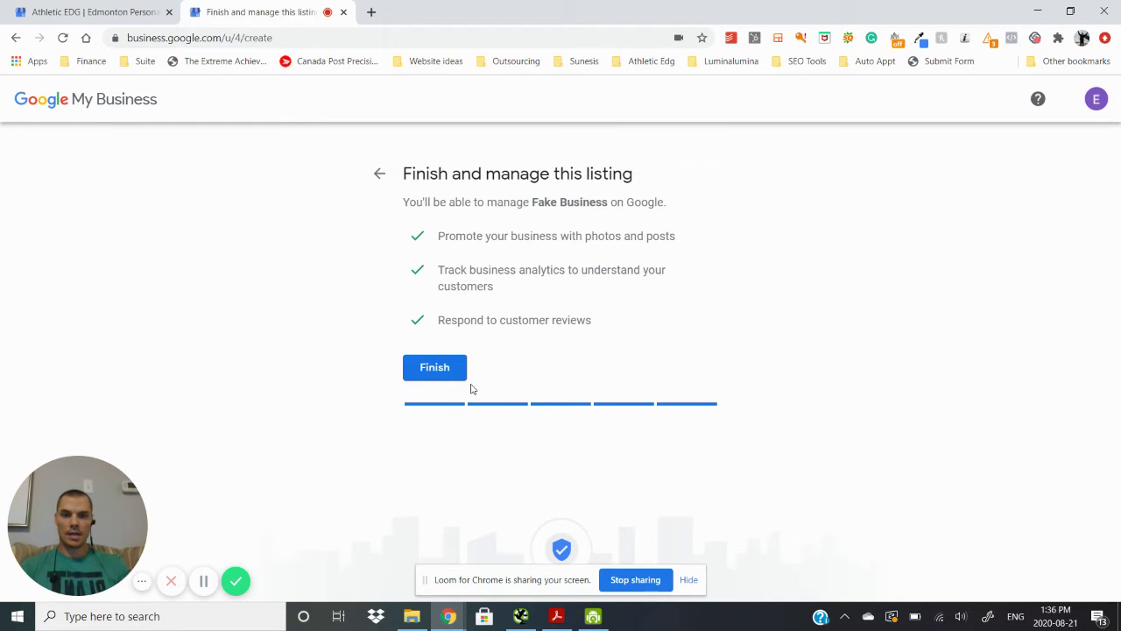
click(442, 367)
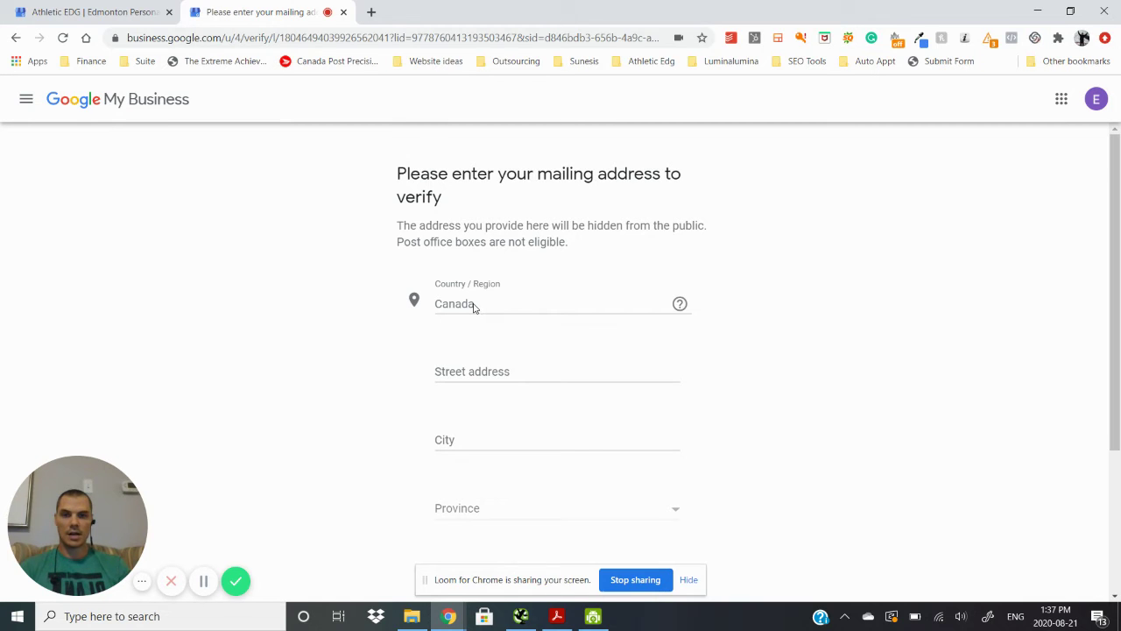
- Fill the mailing address from a saved autofill address, pick the province, and submit
click(506, 375)
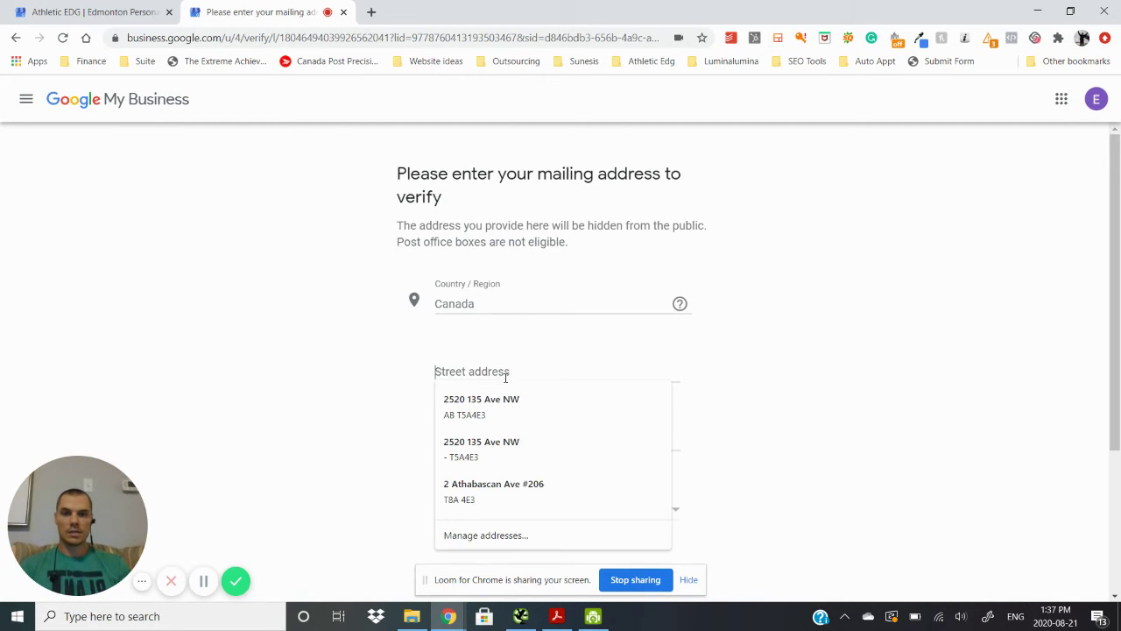
click(587, 405)
scroll(736, 433, down, 2)
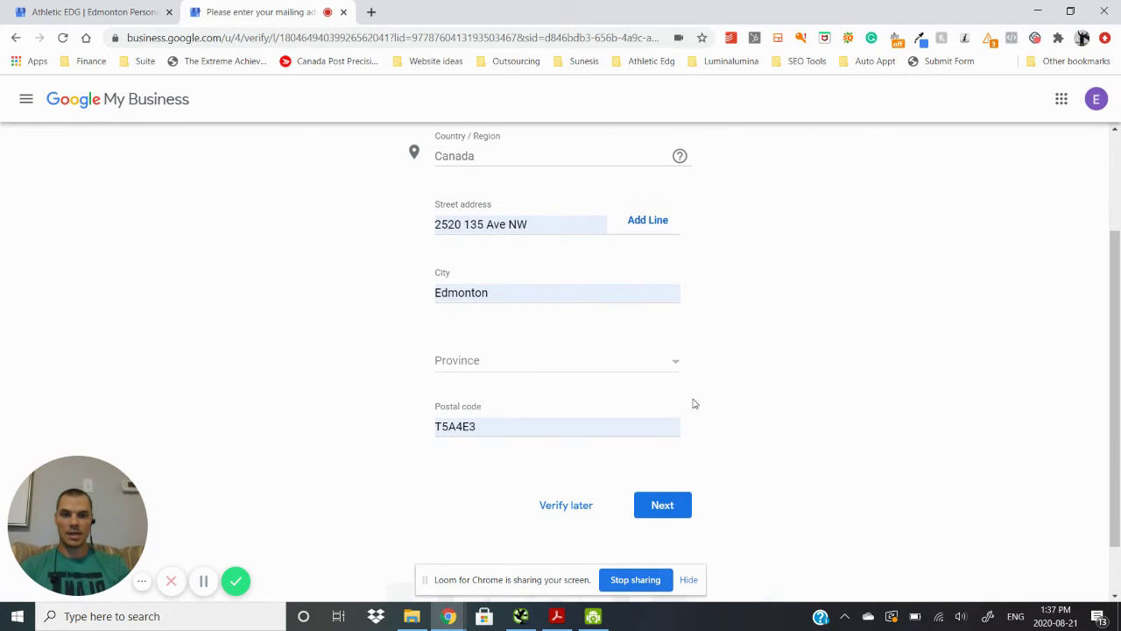
click(674, 360)
click(571, 395)
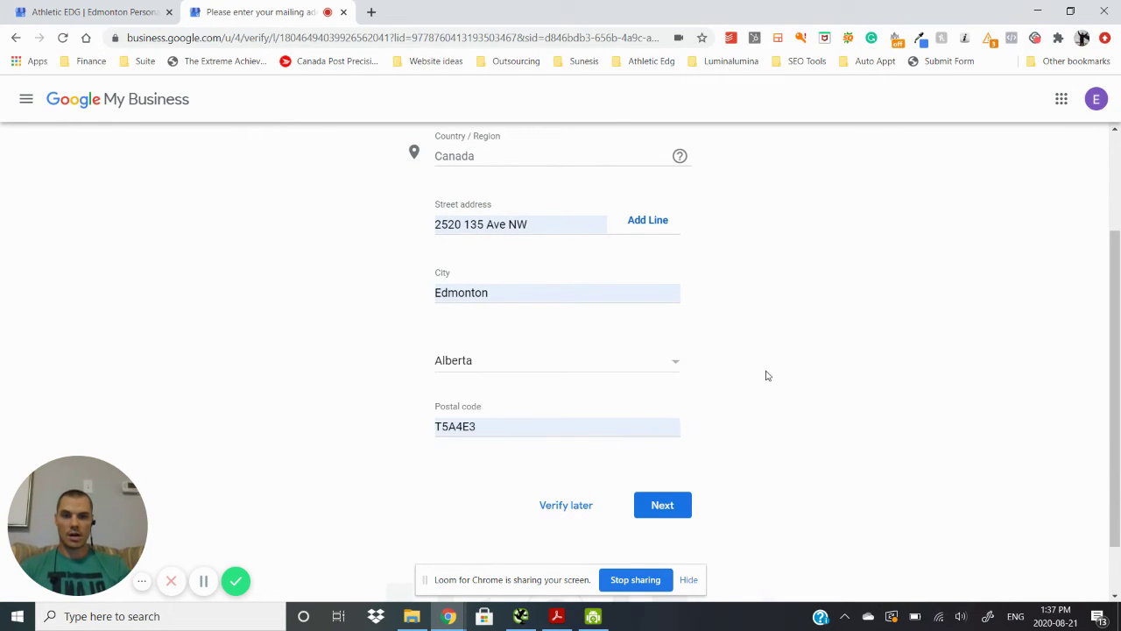
scroll(771, 376, down, 1)
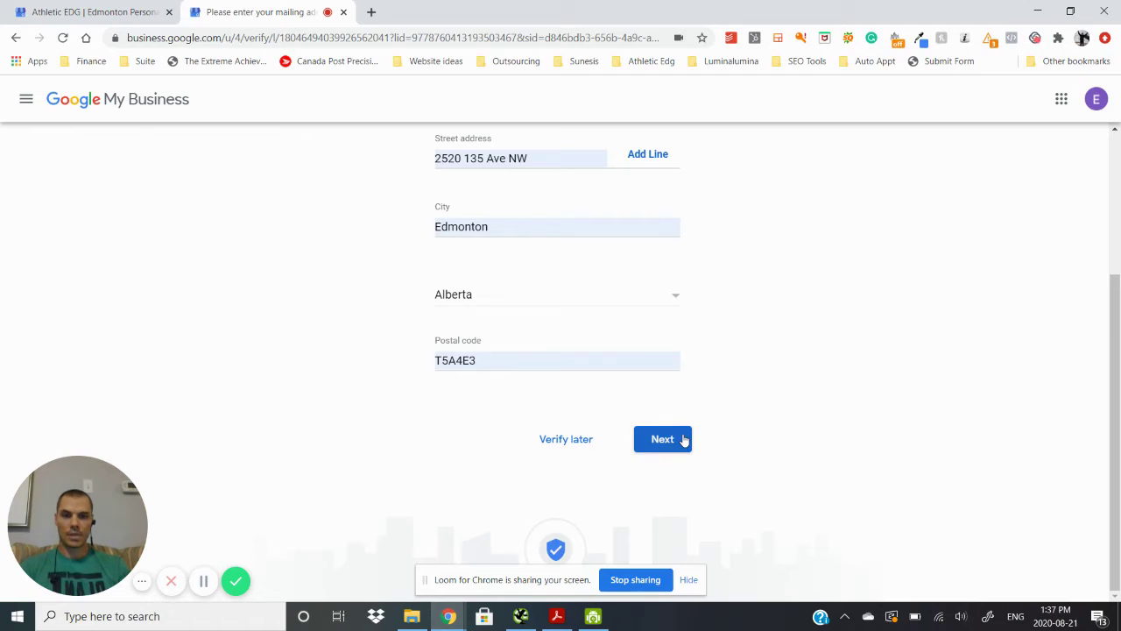
click(550, 446)
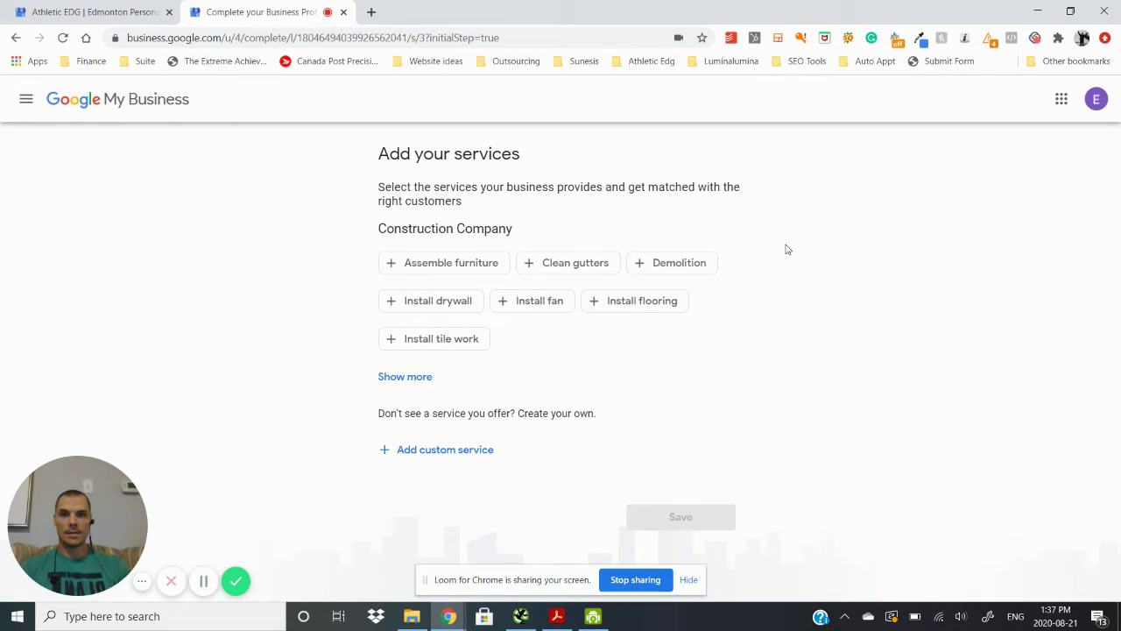
- Select the 'Install flooring' service and save the services
click(668, 316)
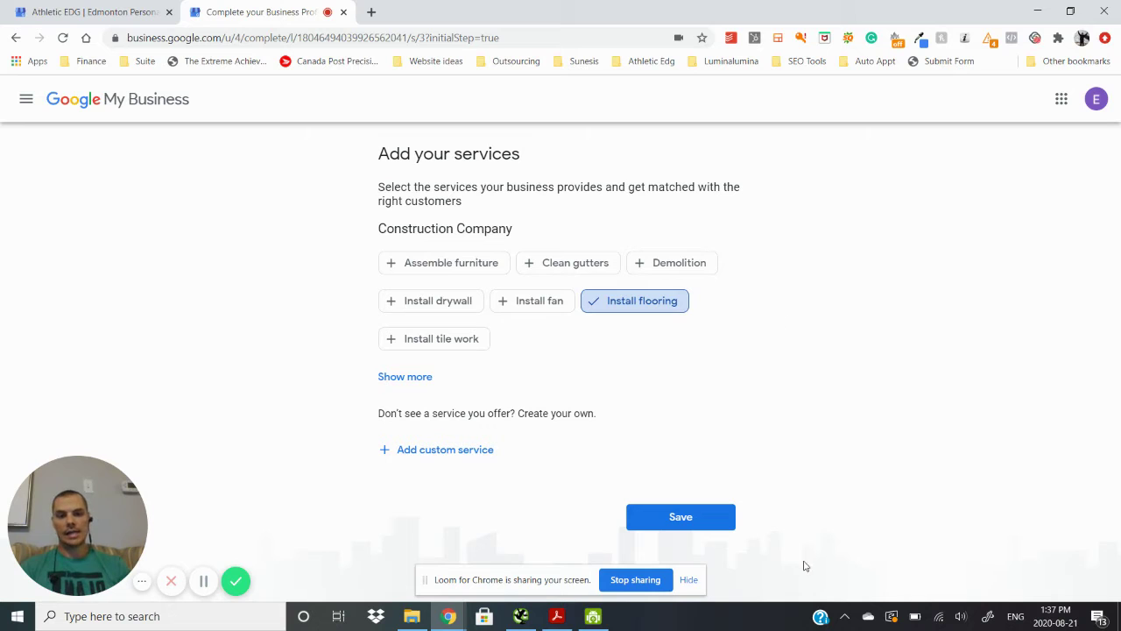
click(683, 526)
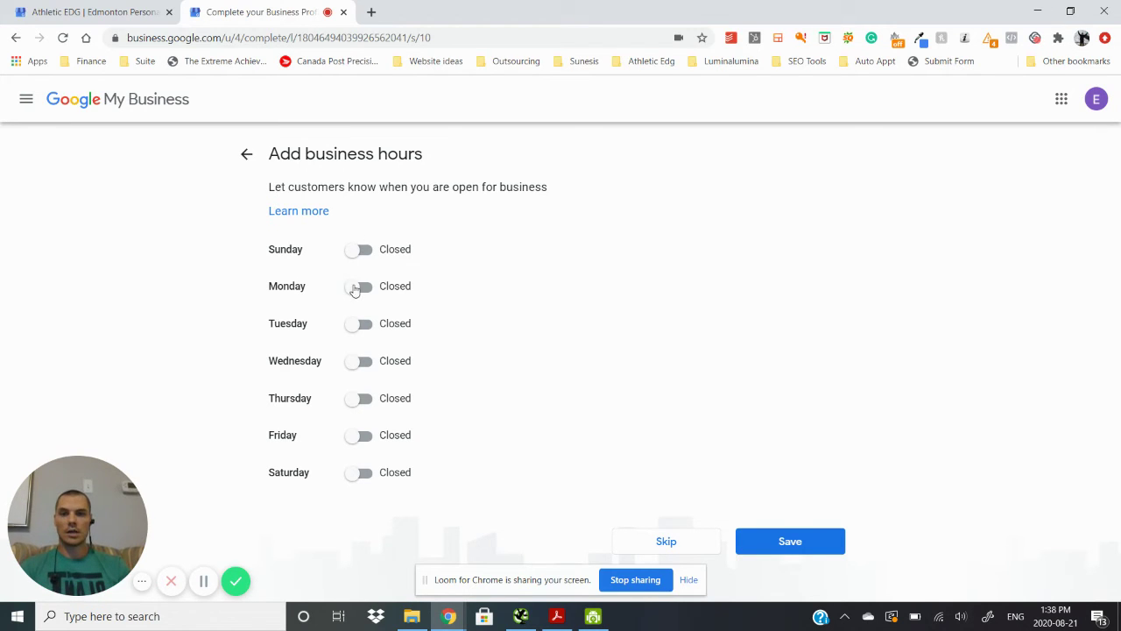
- Switch Monday through Friday to Open, leaving Saturday and Sunday Closed
click(355, 289)
click(361, 324)
click(363, 363)
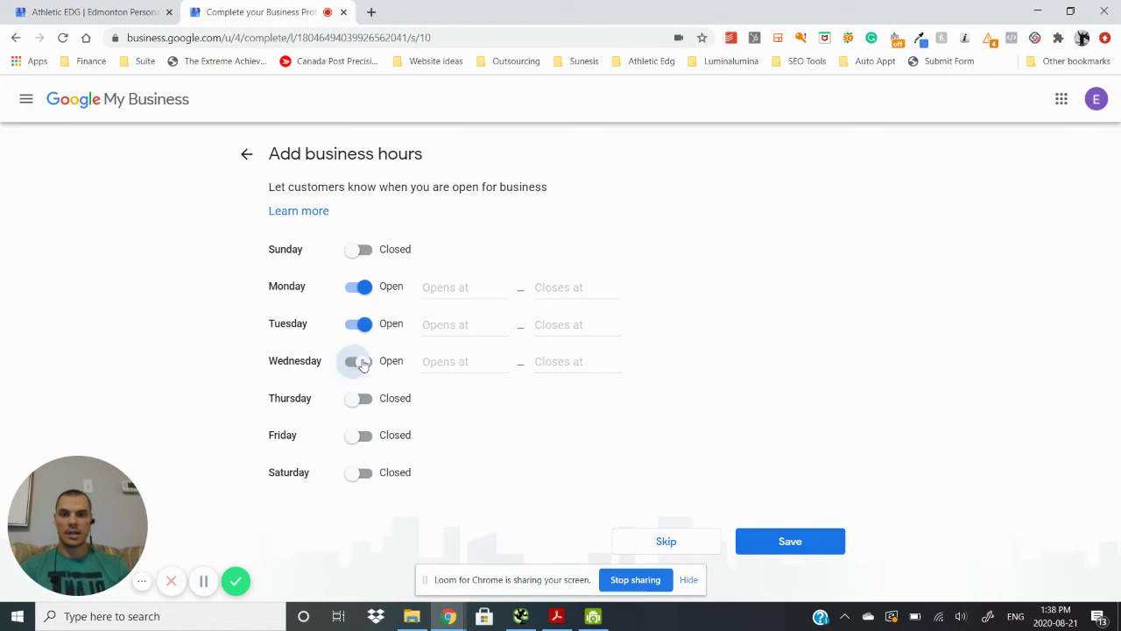
click(362, 402)
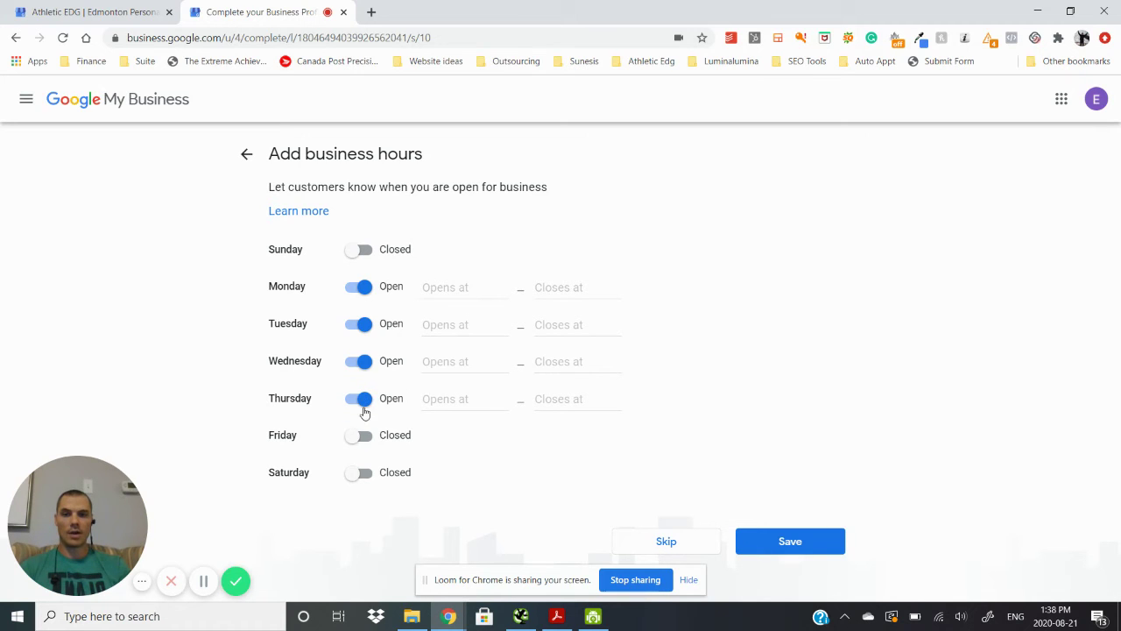
click(364, 438)
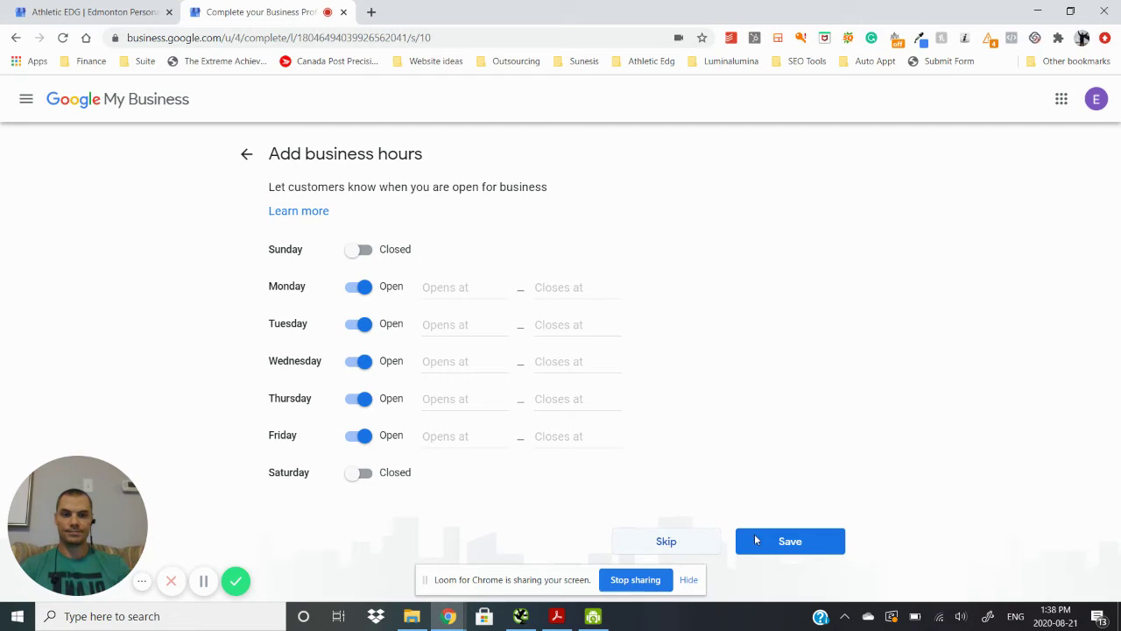
click(807, 543)
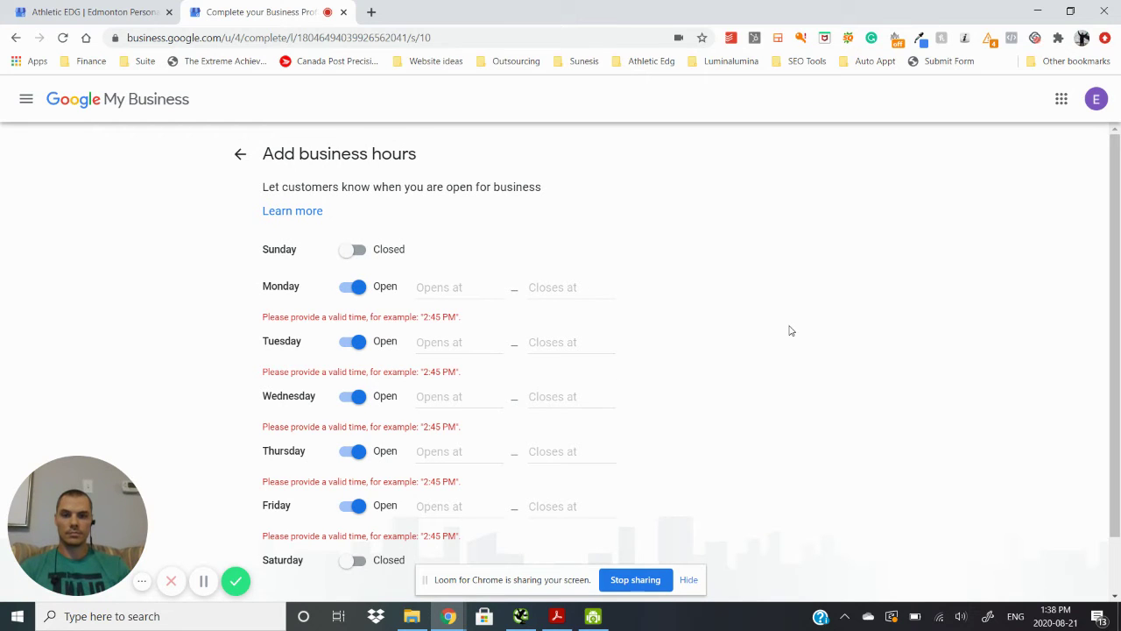
scroll(663, 321, down, 1)
- Set Monday to Friday opening times to 24 hours and save the hours
click(436, 222)
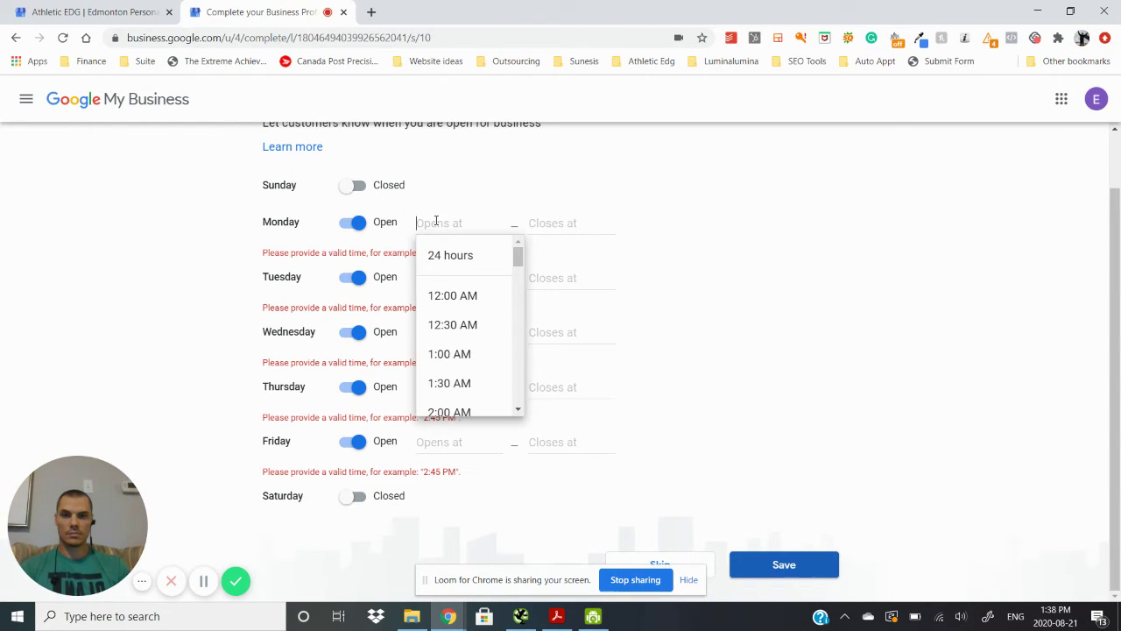
click(450, 255)
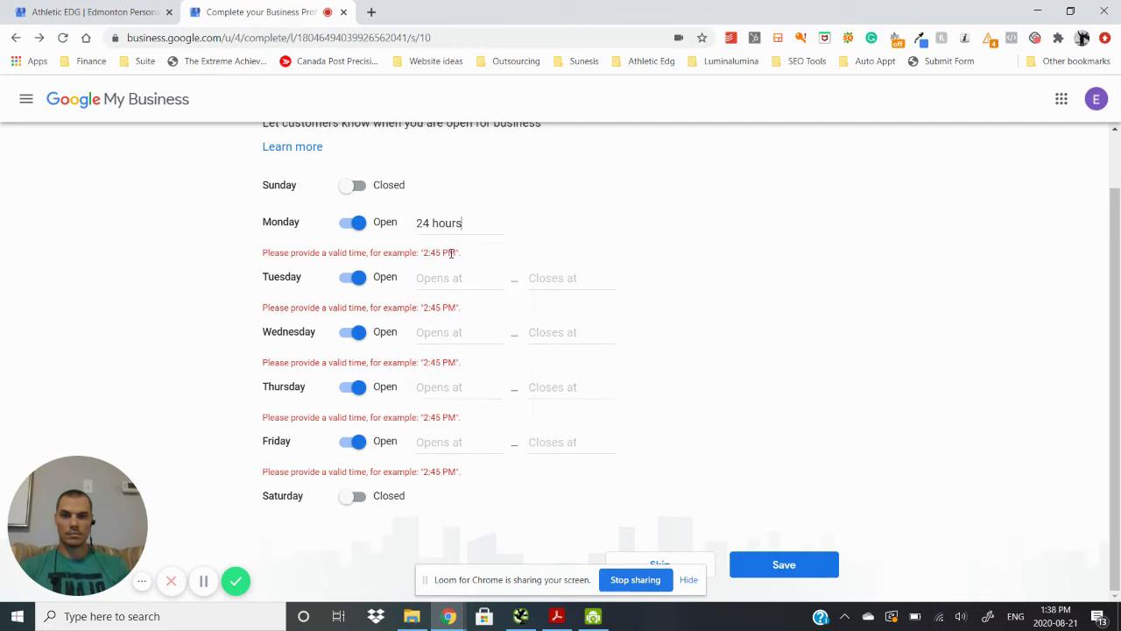
click(456, 277)
click(459, 314)
click(458, 331)
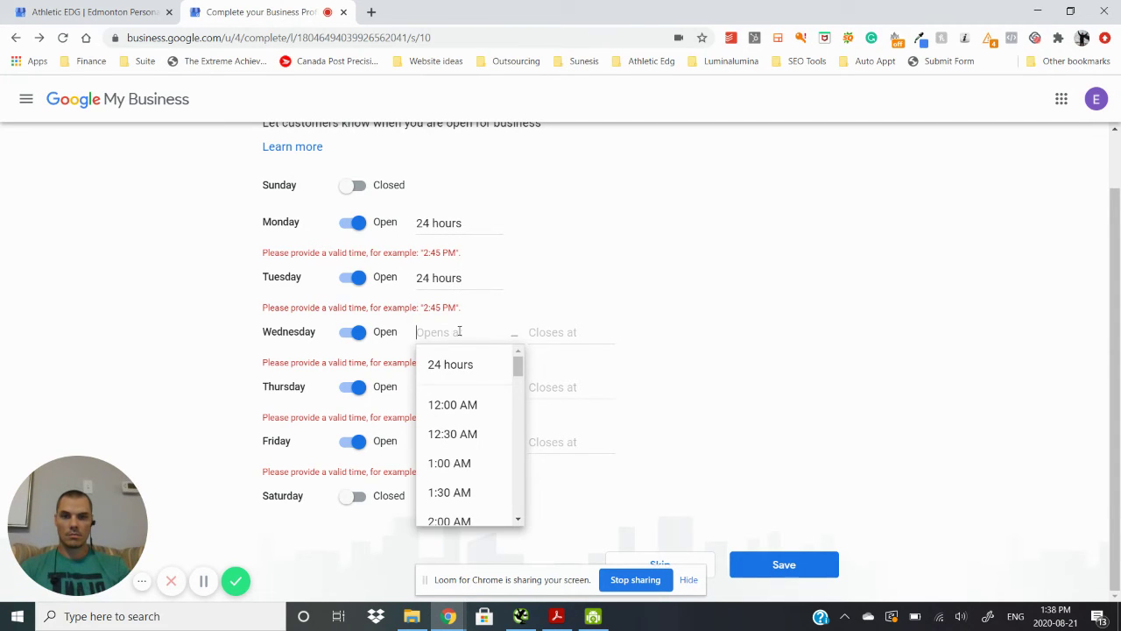
click(459, 365)
click(459, 397)
click(459, 424)
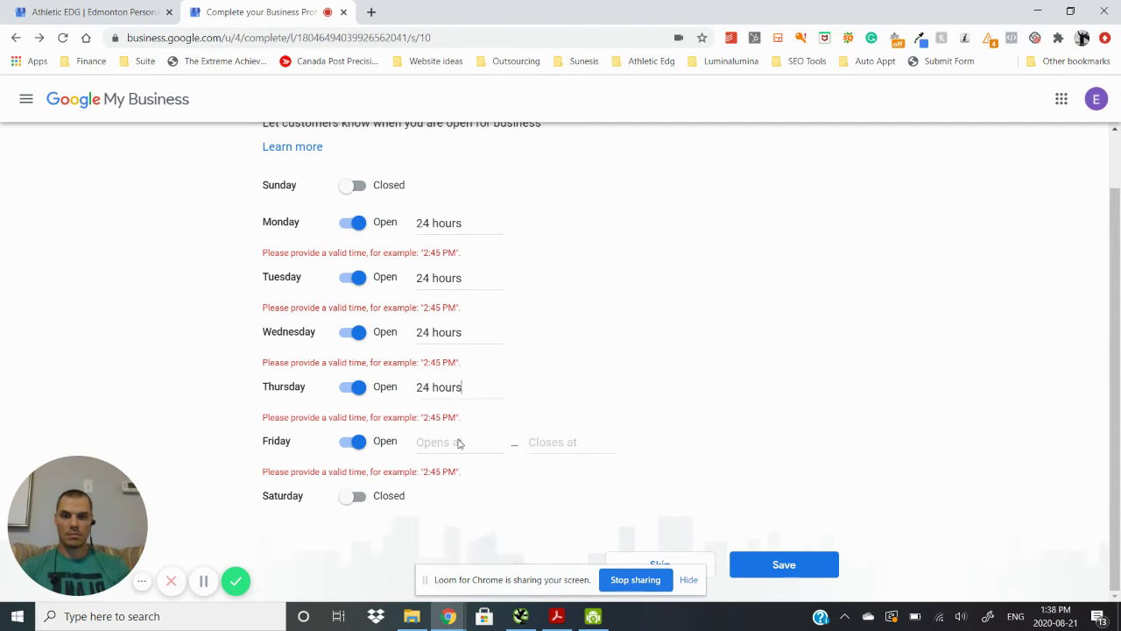
click(458, 443)
click(463, 472)
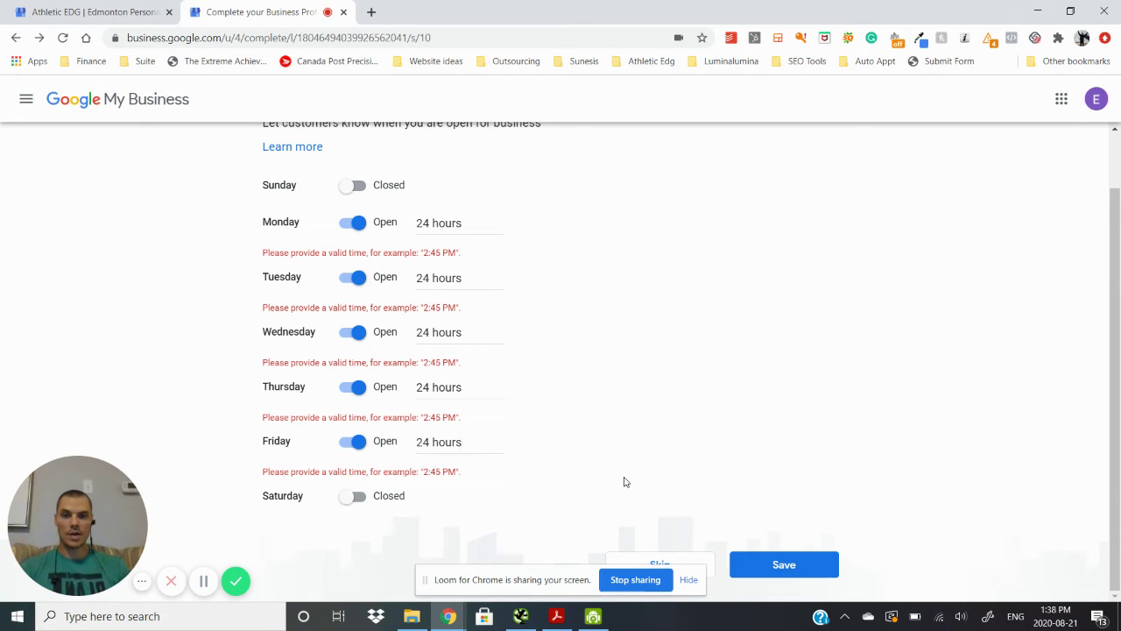
click(787, 576)
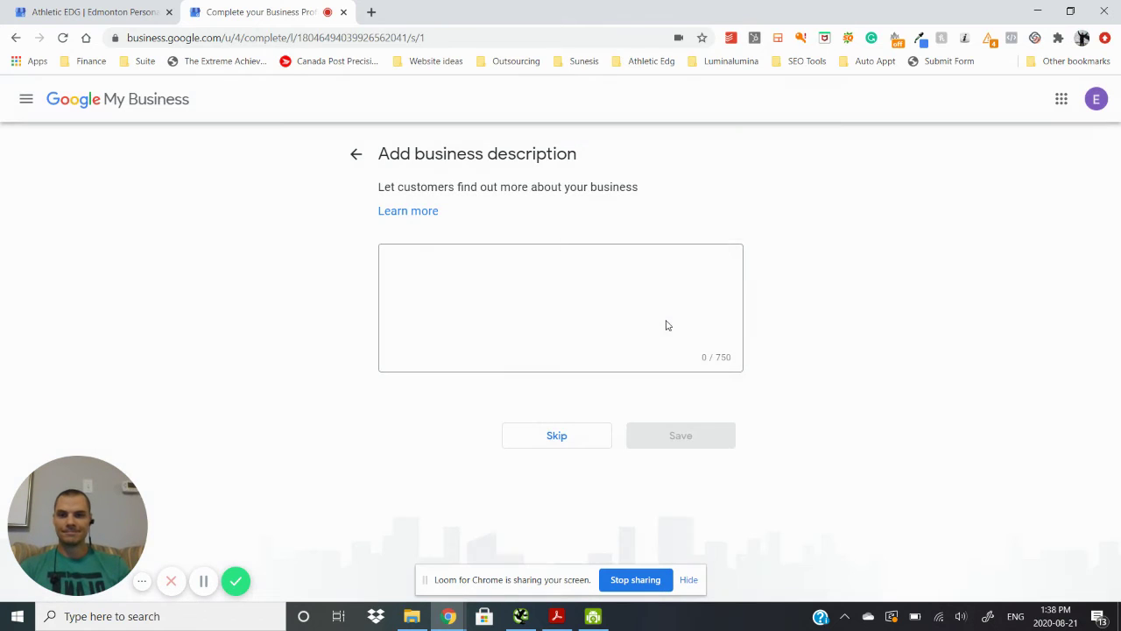
- Leave the business description blank and skip ahead to the Add photos step
click(508, 265)
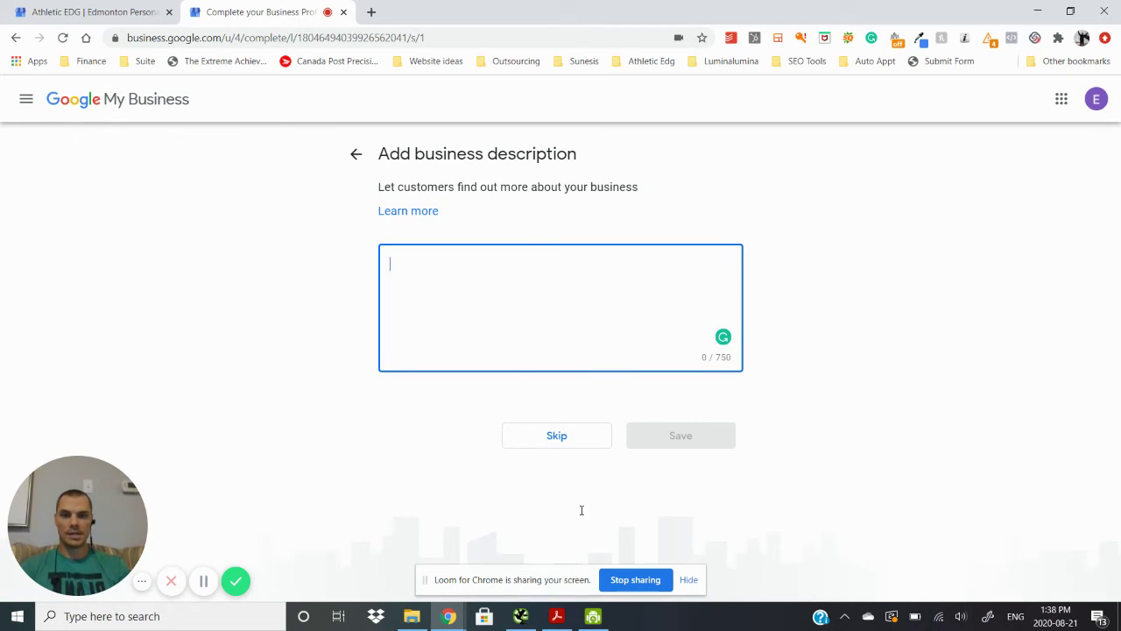
click(549, 444)
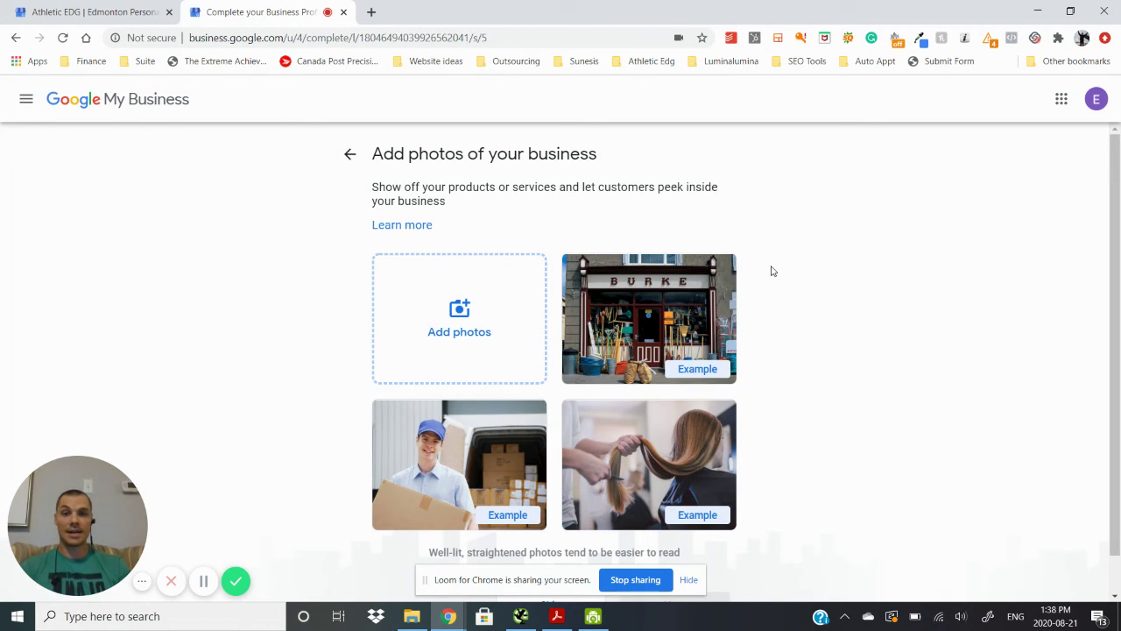
scroll(772, 268, down, 1)
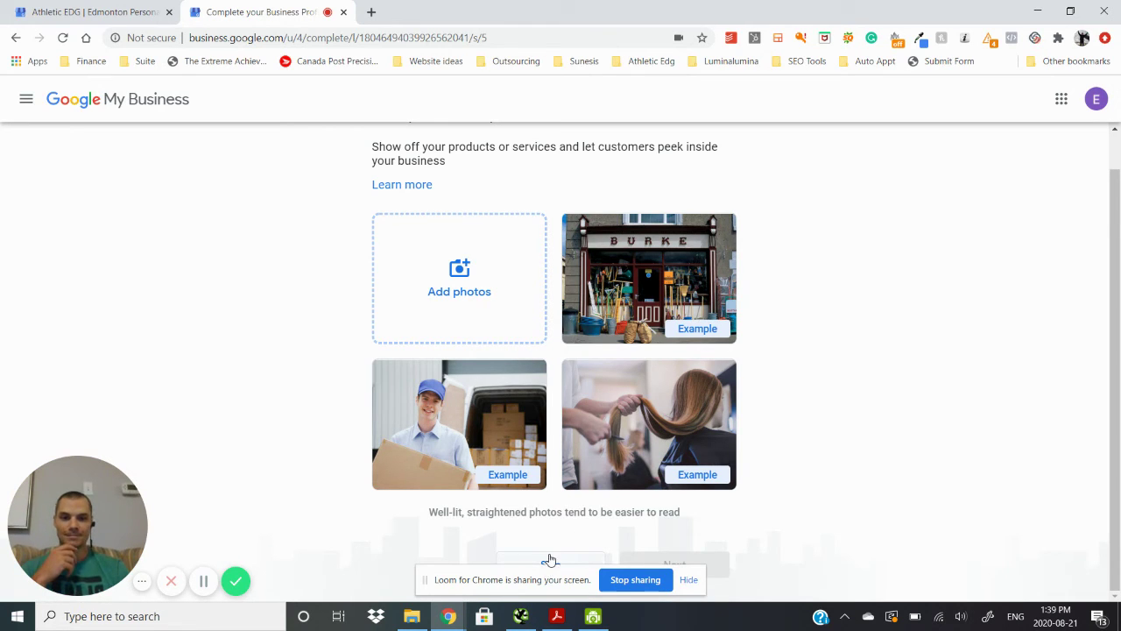
- Skip adding photos, finish setup, and dismiss the dashboard welcome message
click(550, 561)
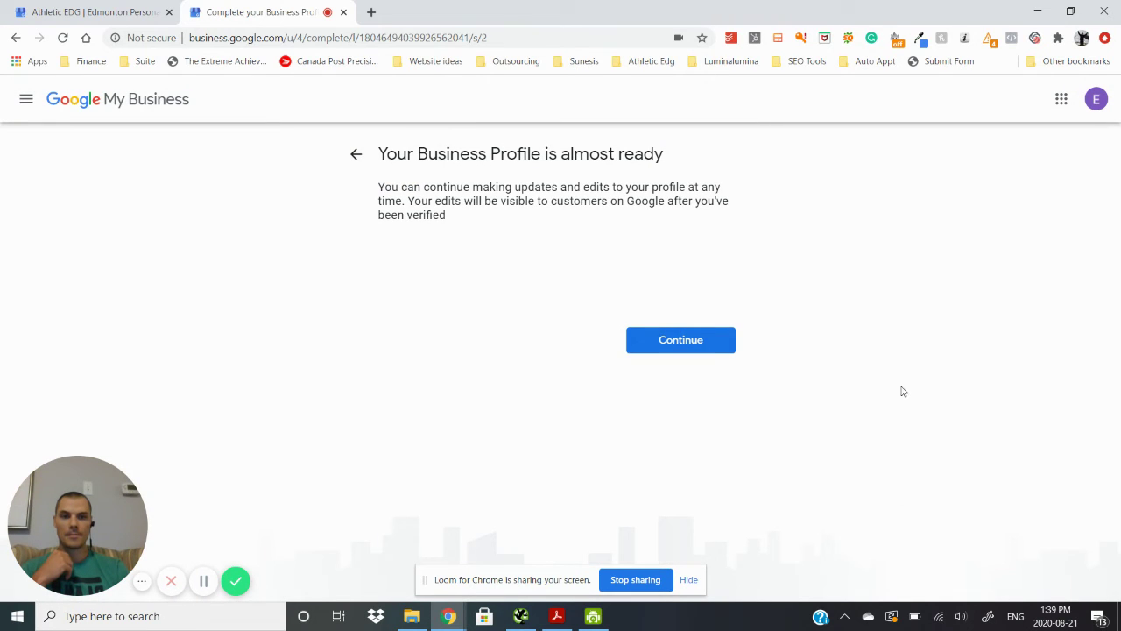
click(701, 348)
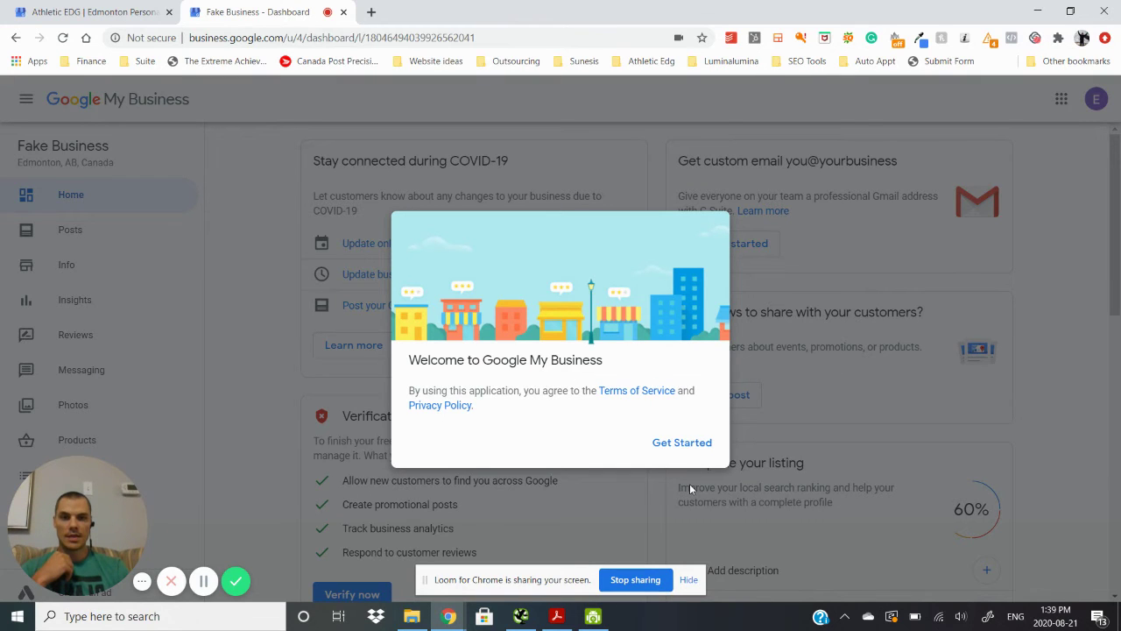
click(683, 445)
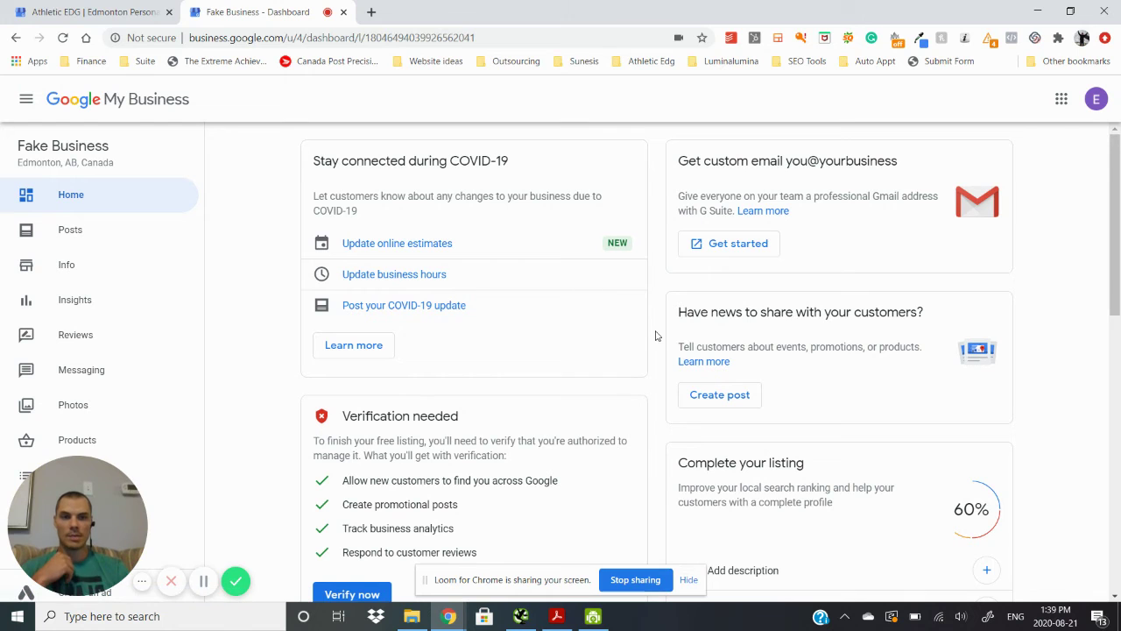
- Scroll through the Fake Business dashboard's review, messaging and advertising-credit cards
scroll(656, 333, down, 1)
scroll(656, 333, down, 3)
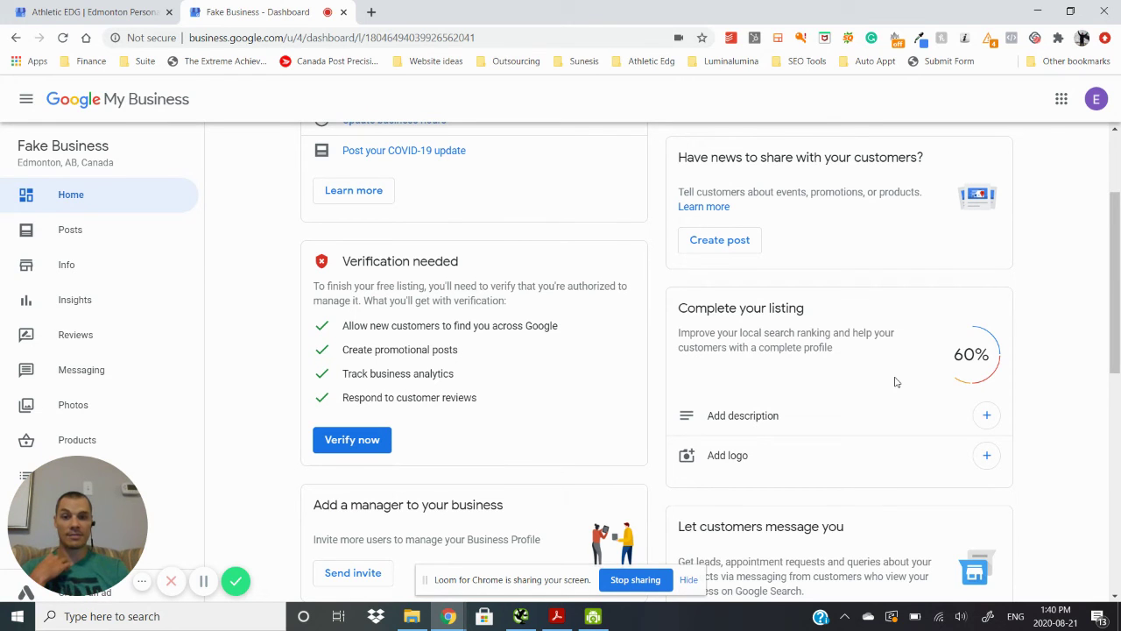
scroll(895, 382, down, 6)
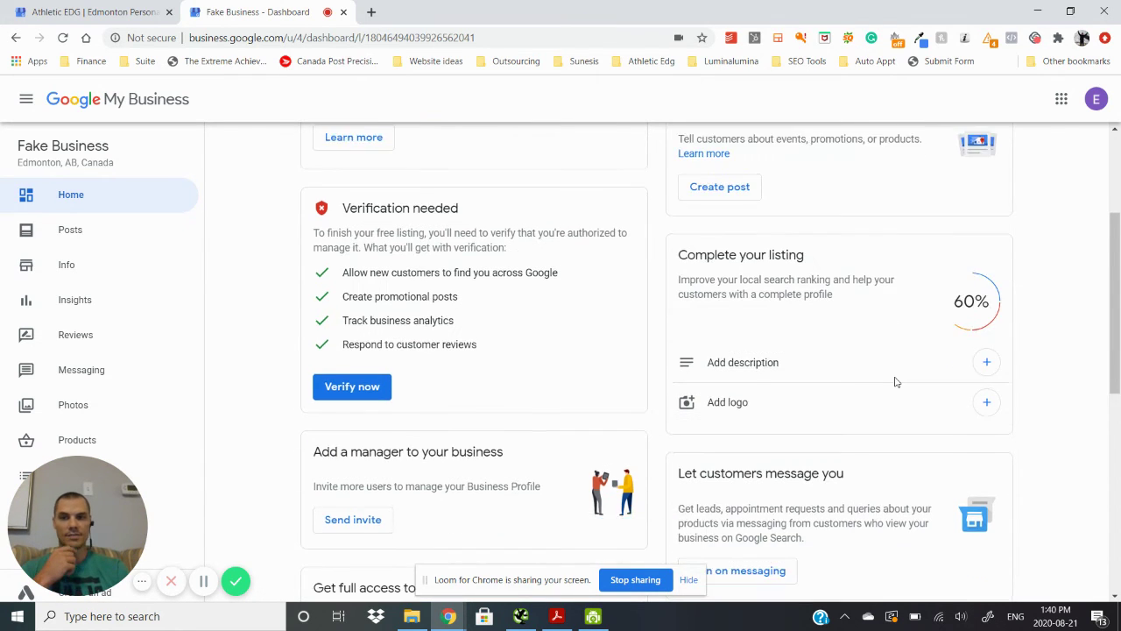
scroll(680, 254, down, 2)
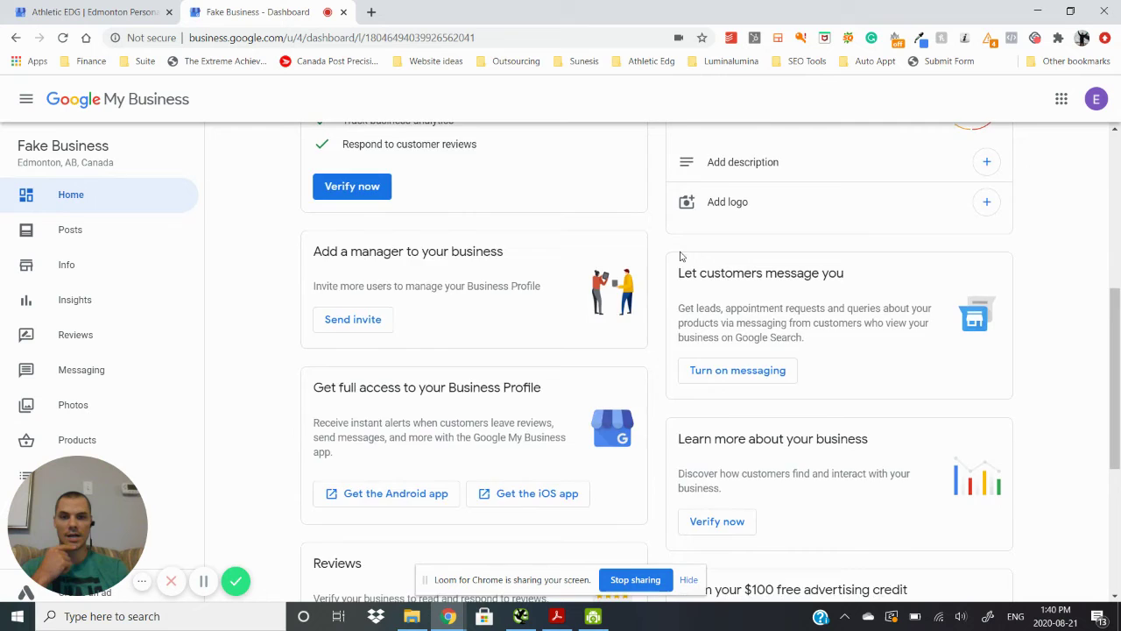
scroll(647, 221, down, 5)
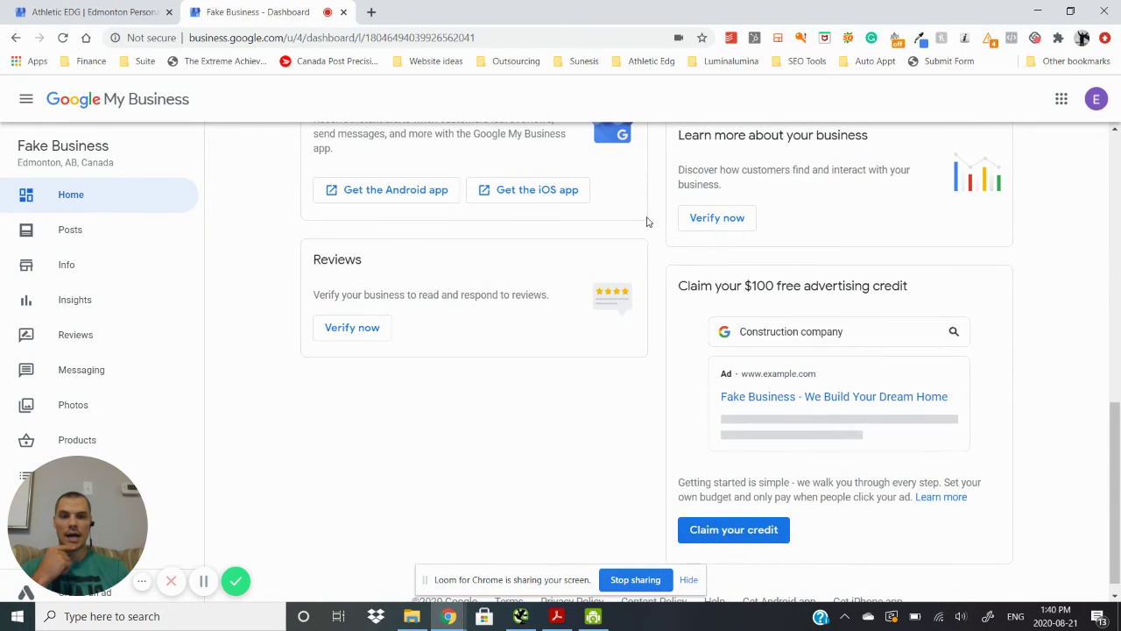
scroll(647, 221, down, 1)
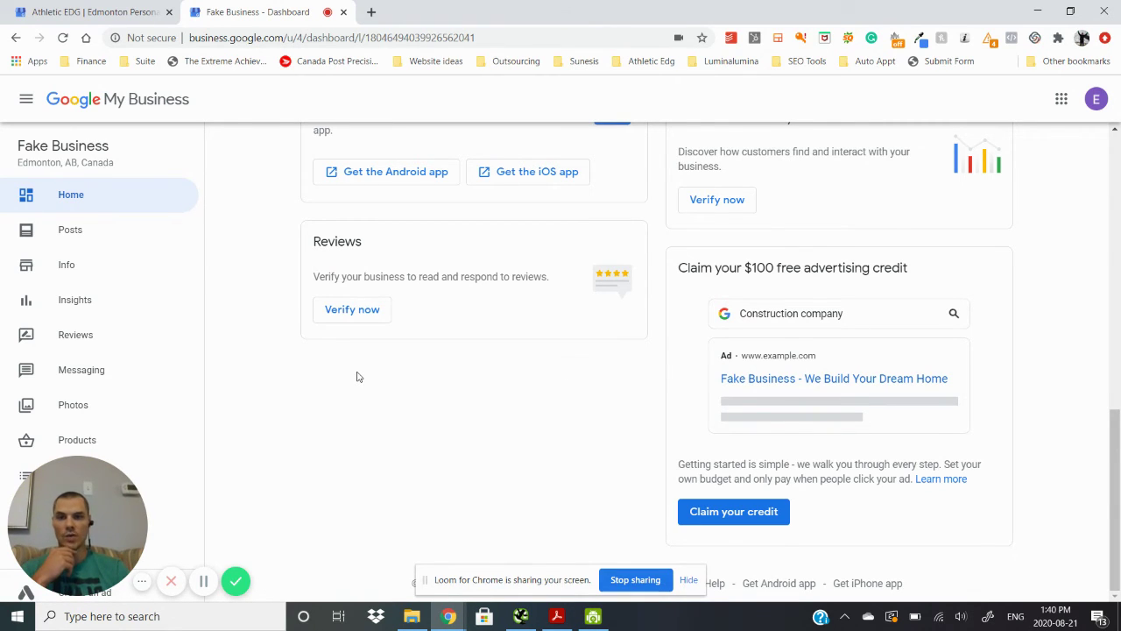
scroll(357, 377, up, 2)
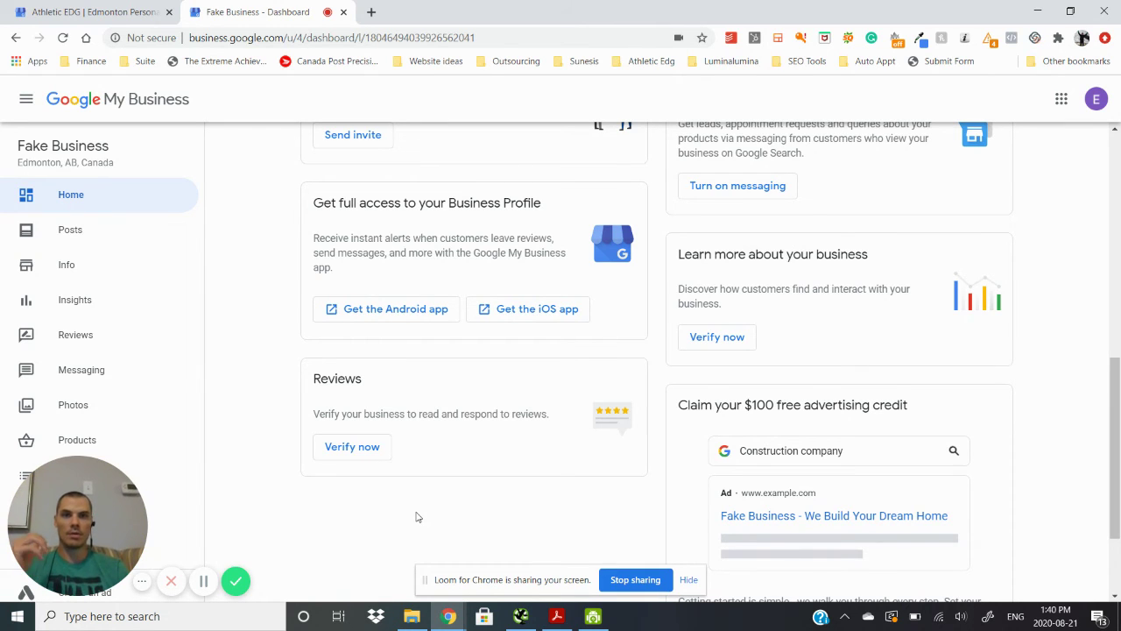
scroll(275, 282, up, 2)
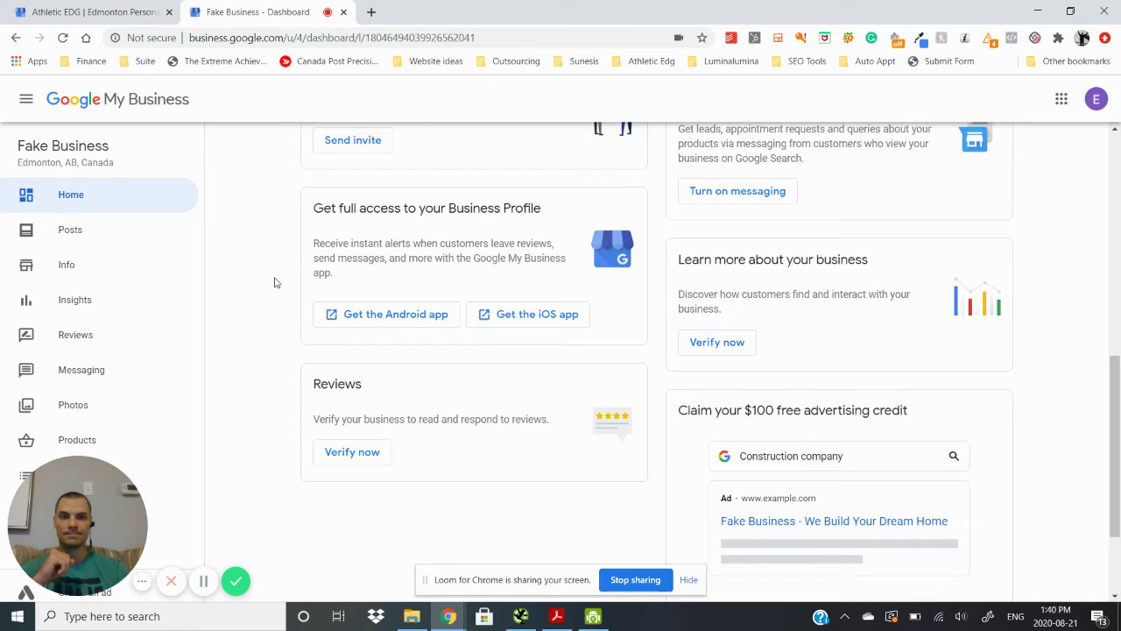
scroll(274, 282, up, 3)
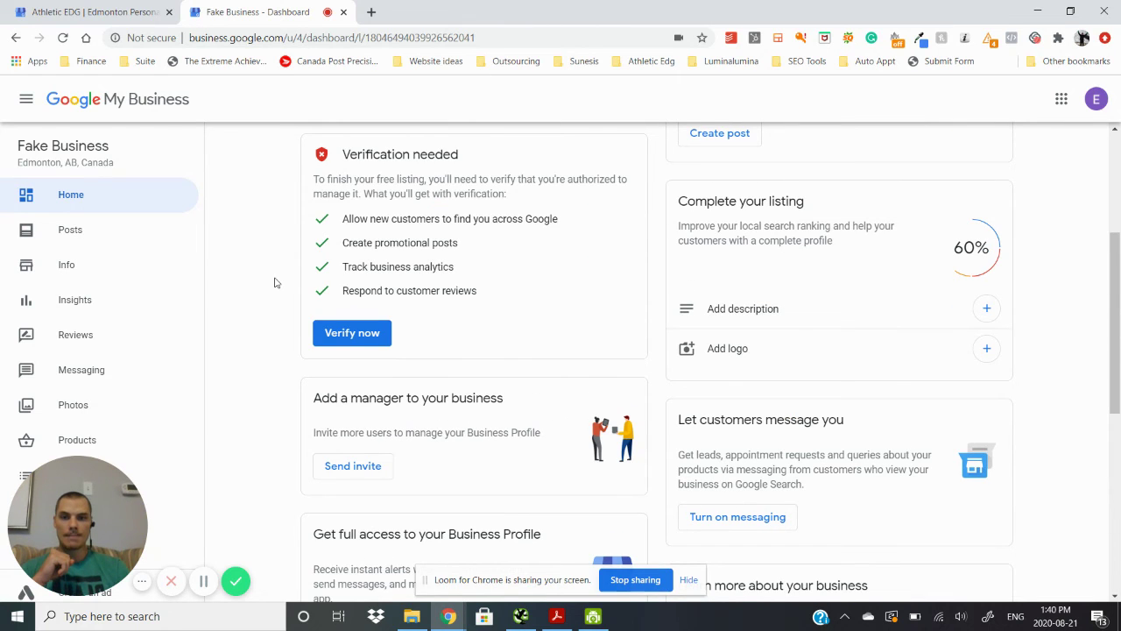
scroll(659, 348, up, 2)
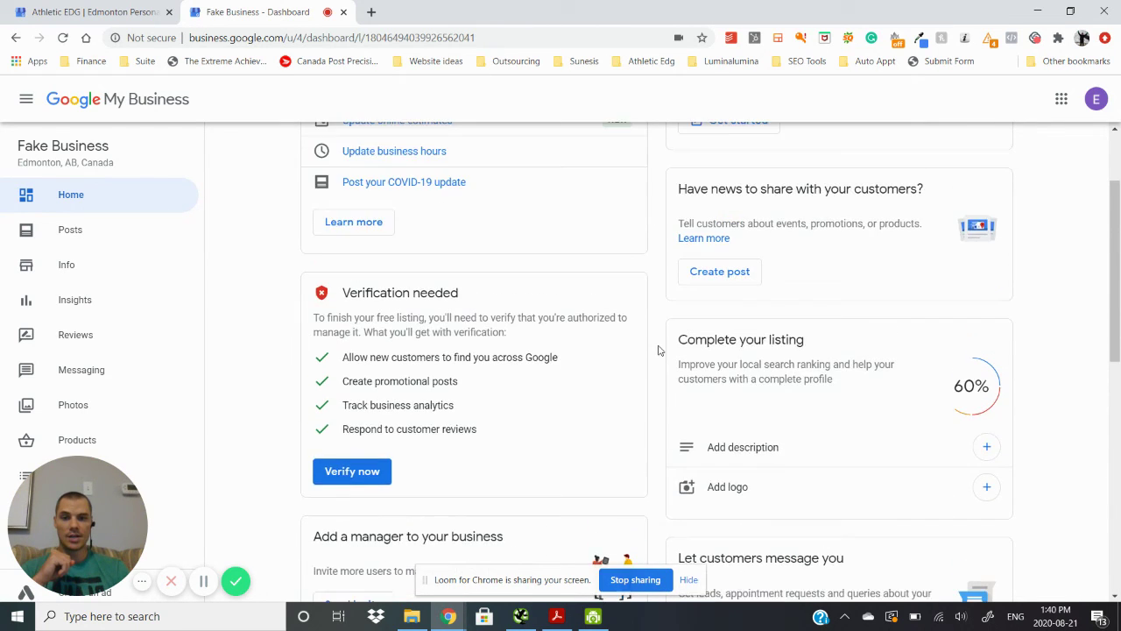
scroll(659, 349, down, 1)
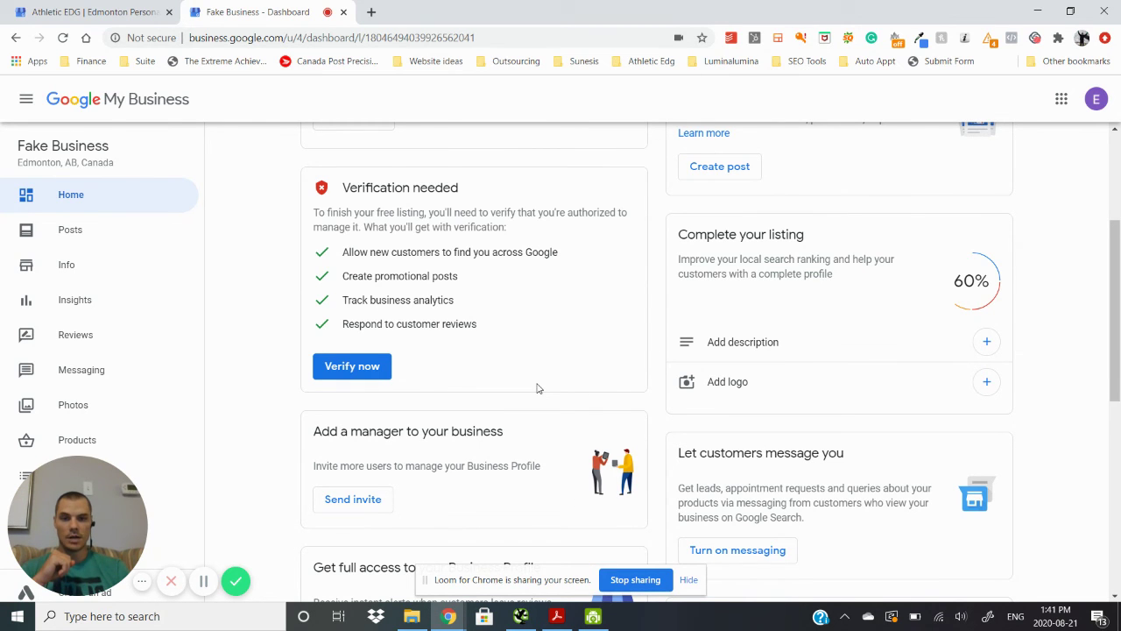
scroll(537, 389, up, 2)
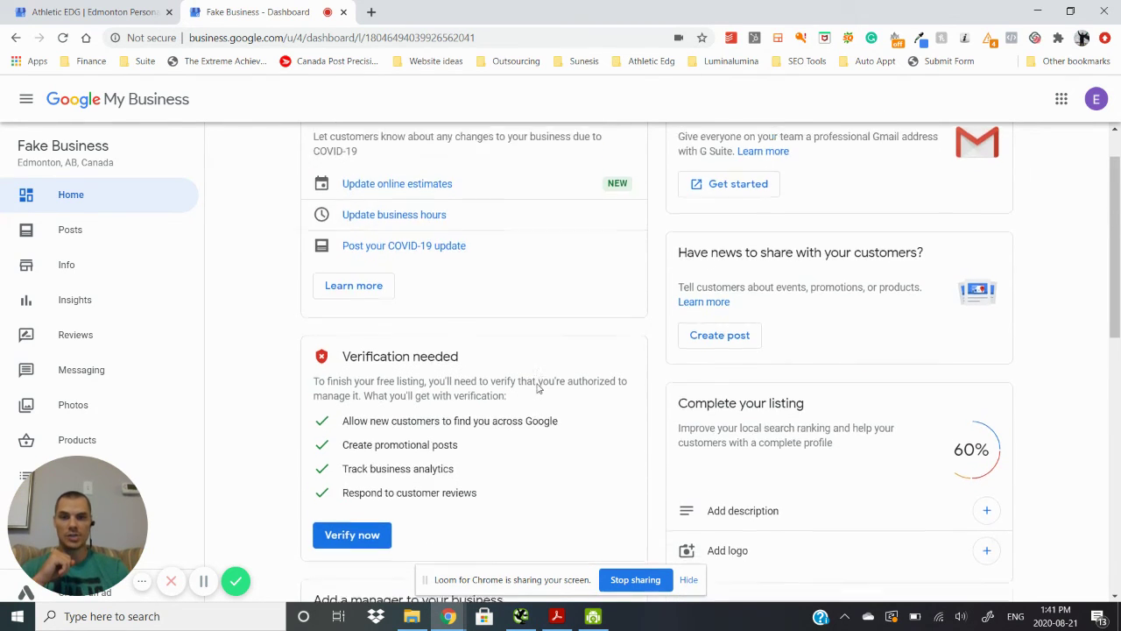
scroll(538, 389, up, 1)
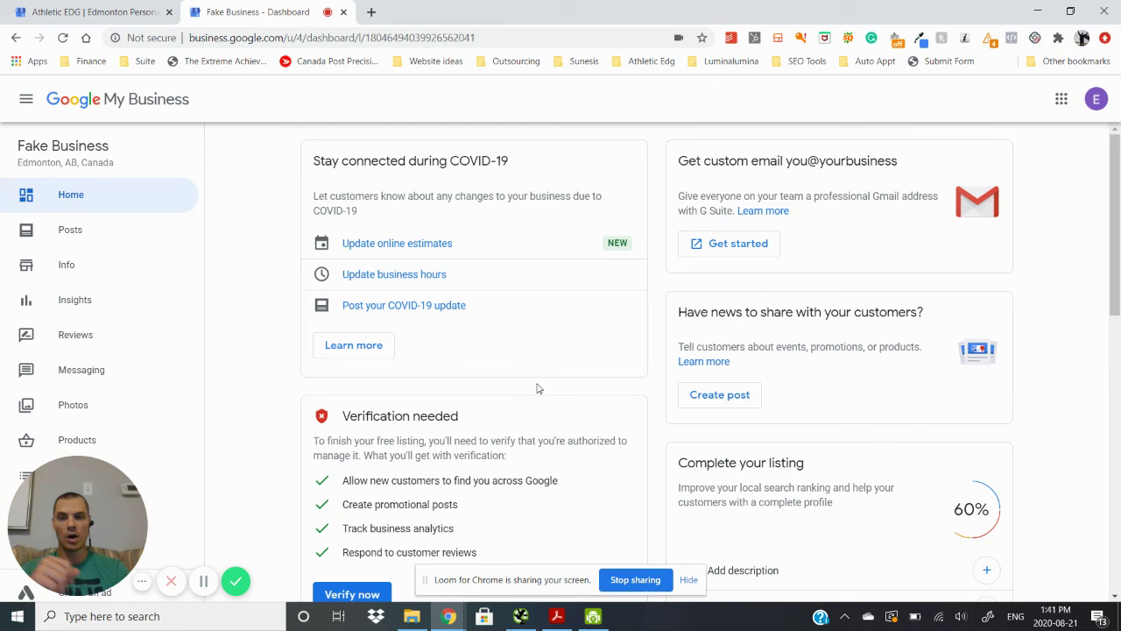
- Visit Posts, close its What's new offer-post introduction, then go to the Info page
click(70, 229)
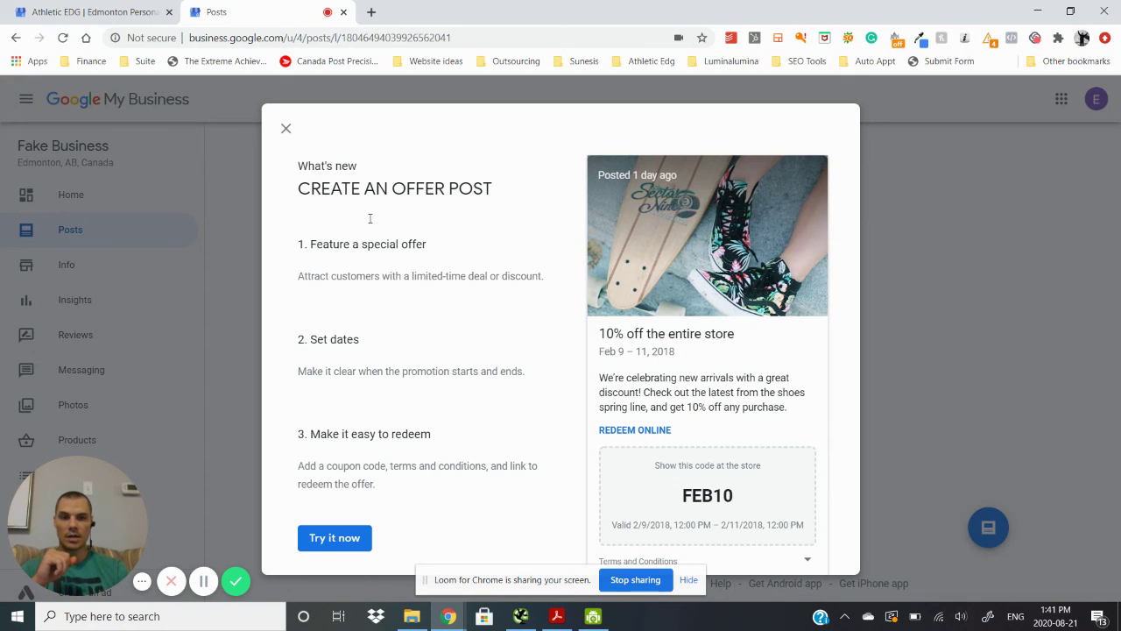
click(286, 129)
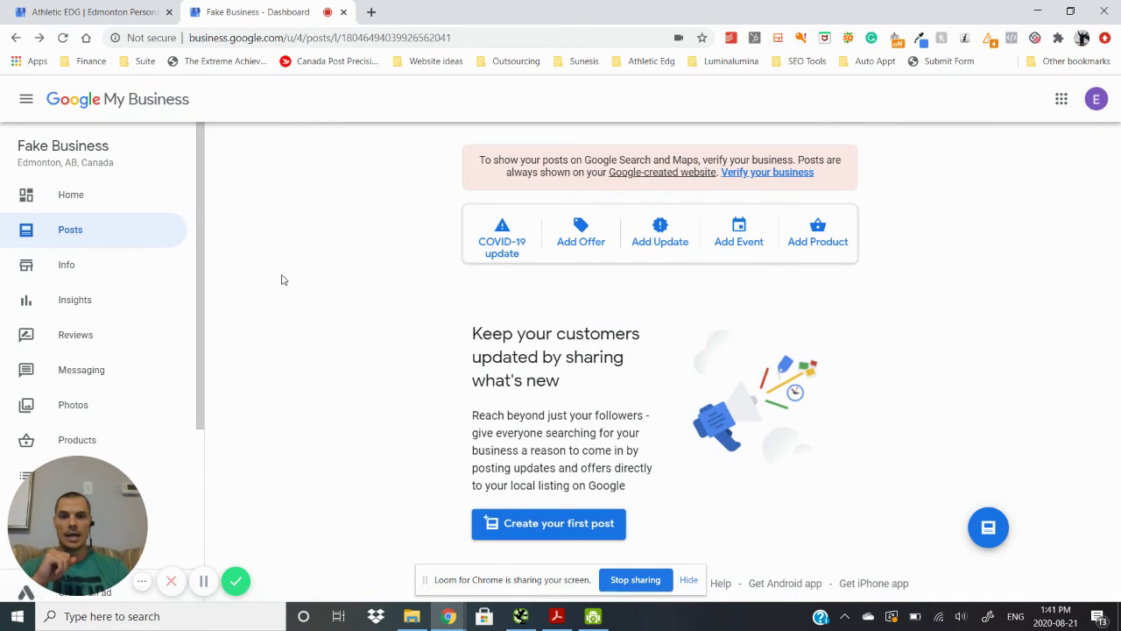
click(86, 267)
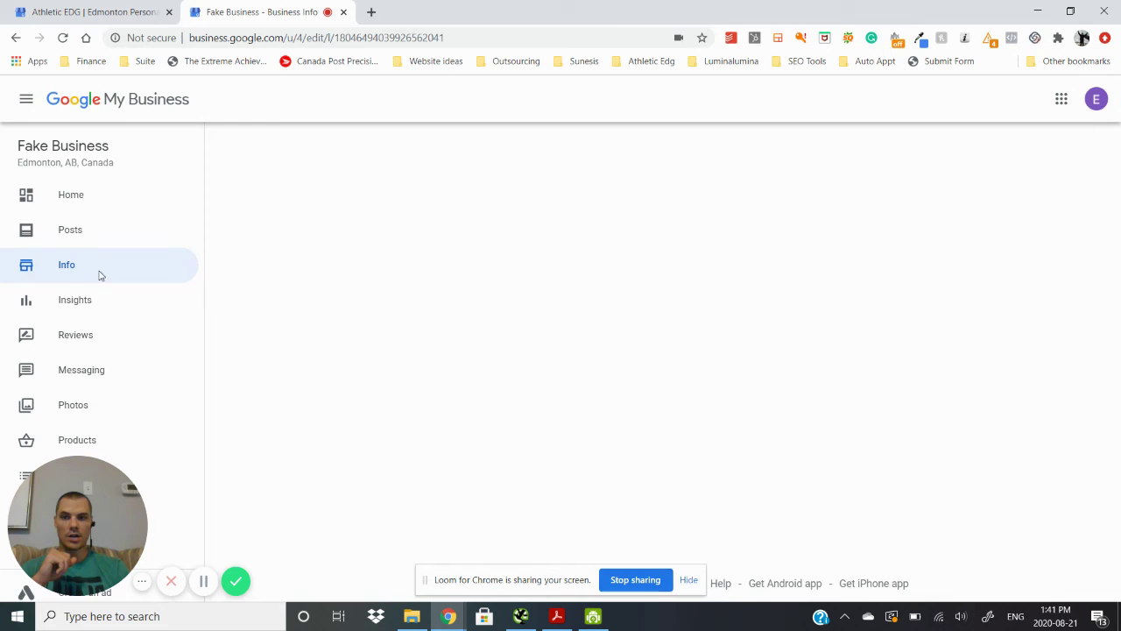
- Scroll the Info page past Edmonton service area, Monday–Friday 24-hour hours, and Install flooring
scroll(431, 349, down, 1)
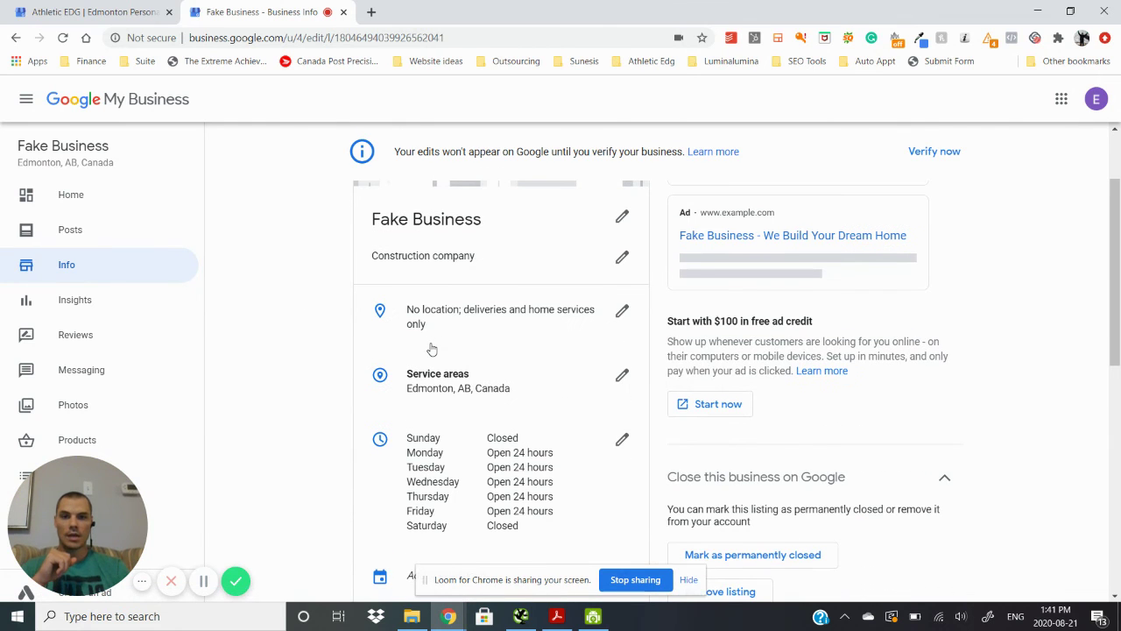
scroll(501, 268, down, 1)
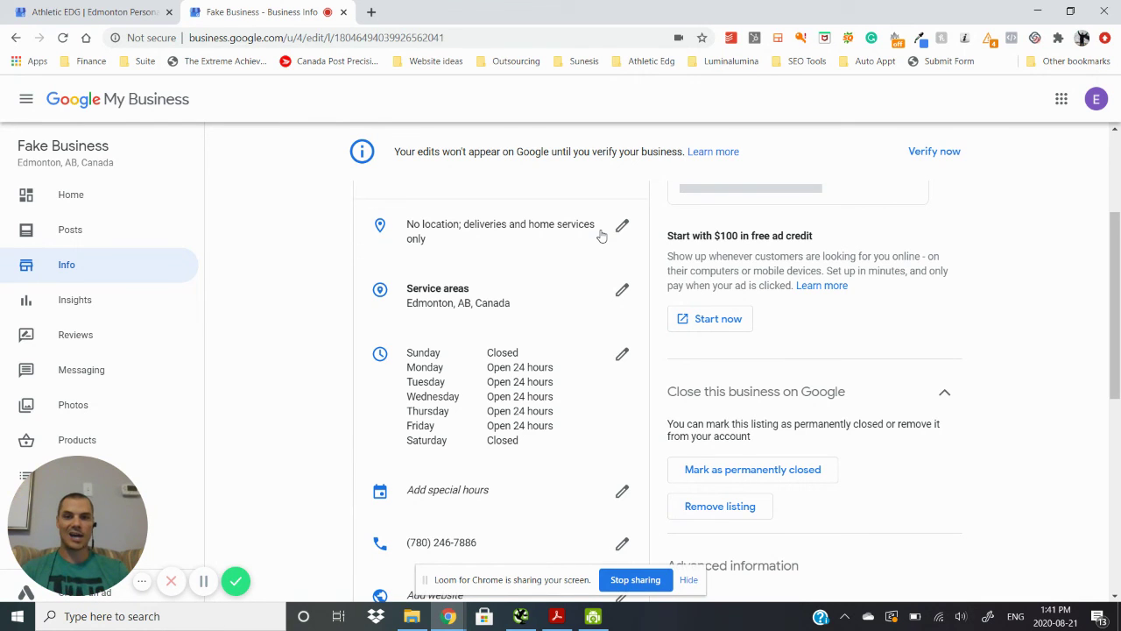
scroll(616, 353, down, 1)
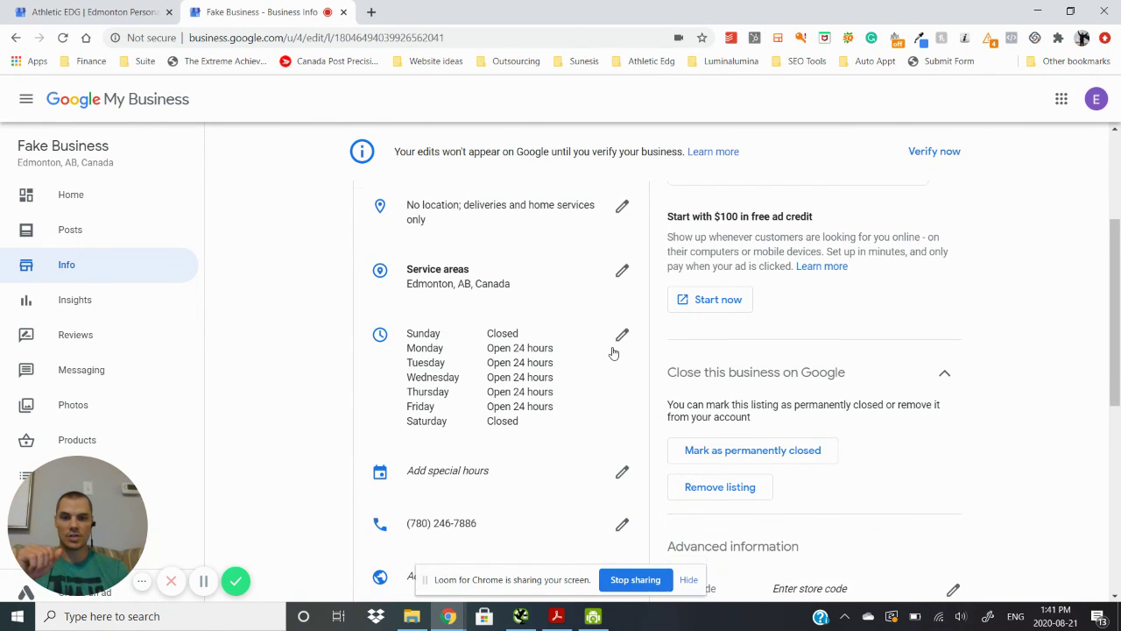
scroll(614, 353, down, 2)
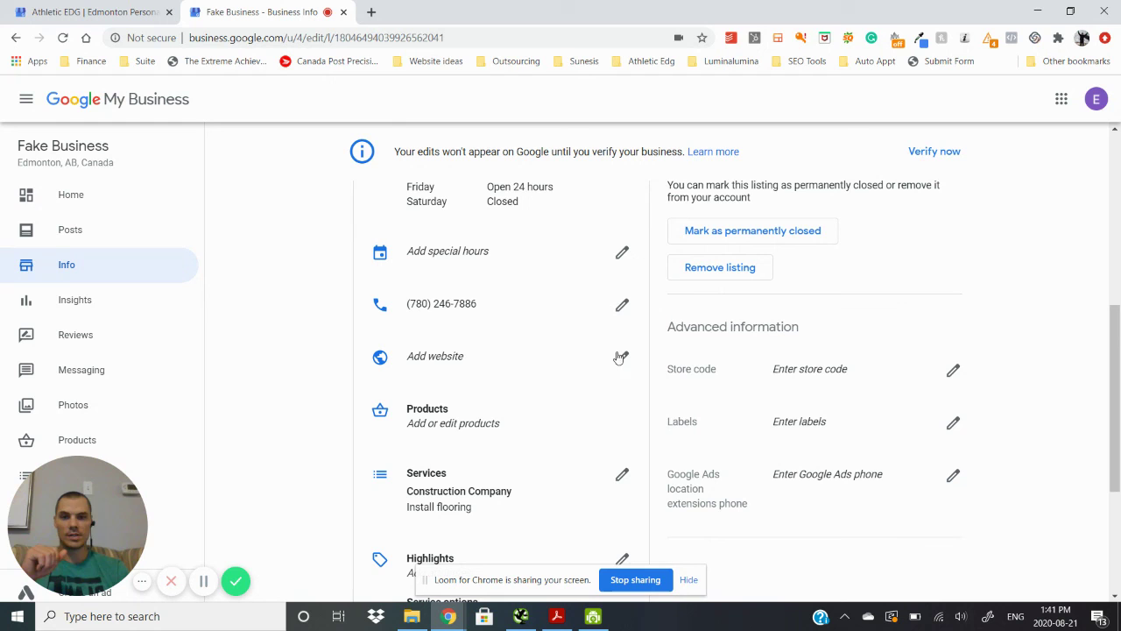
scroll(556, 372, down, 3)
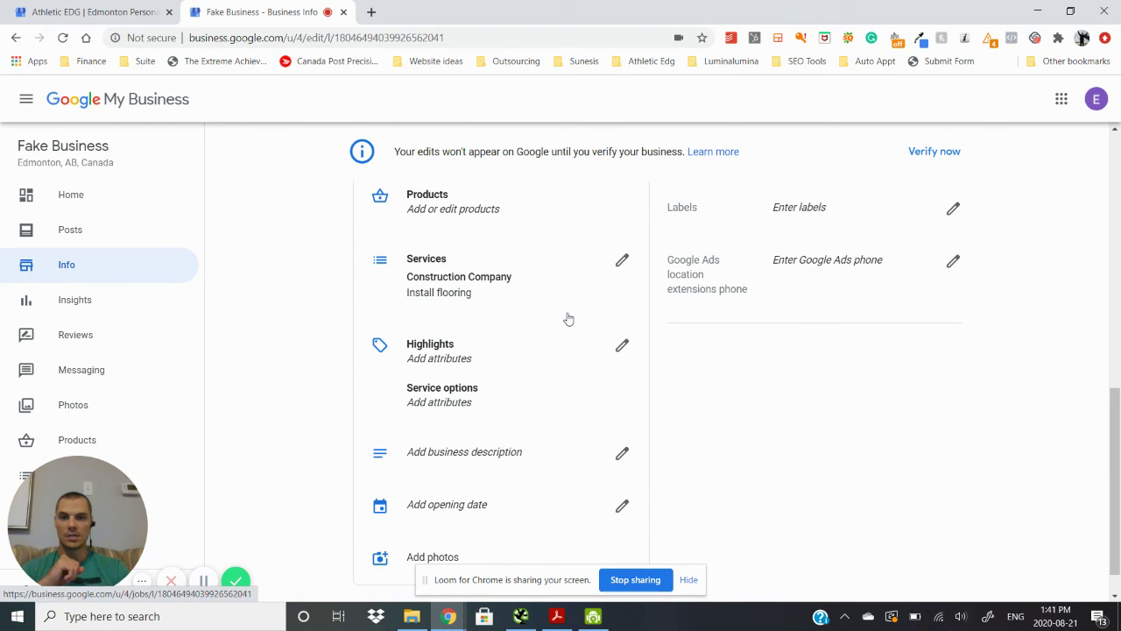
scroll(569, 319, down, 1)
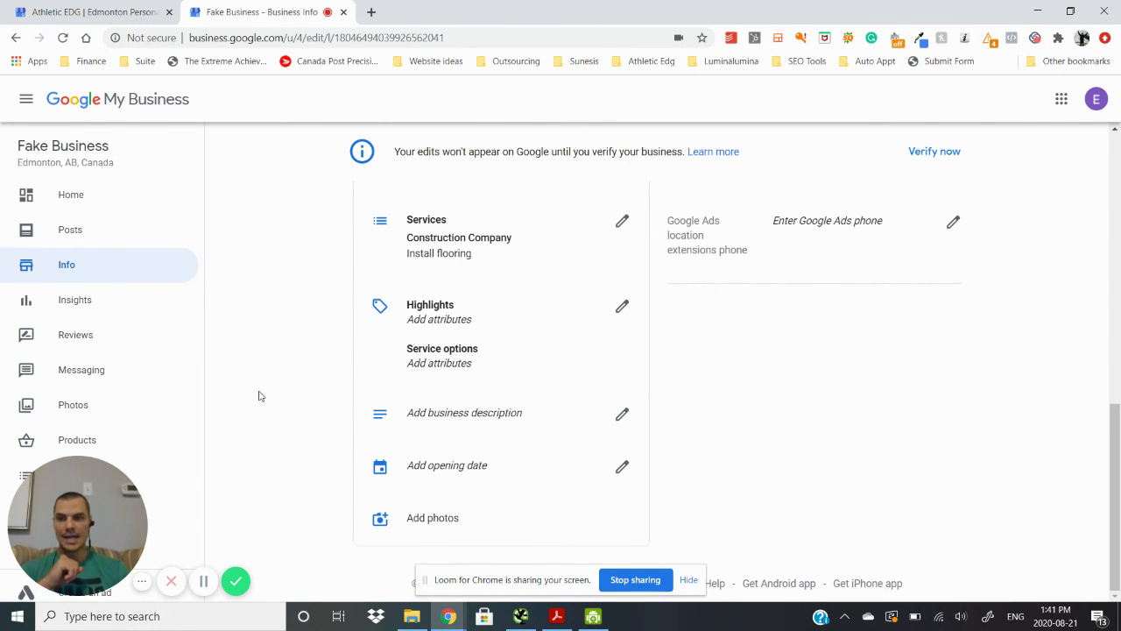
- Browse Insights, Reviews and Messaging, then open Photos and dismiss its posting tip
click(88, 314)
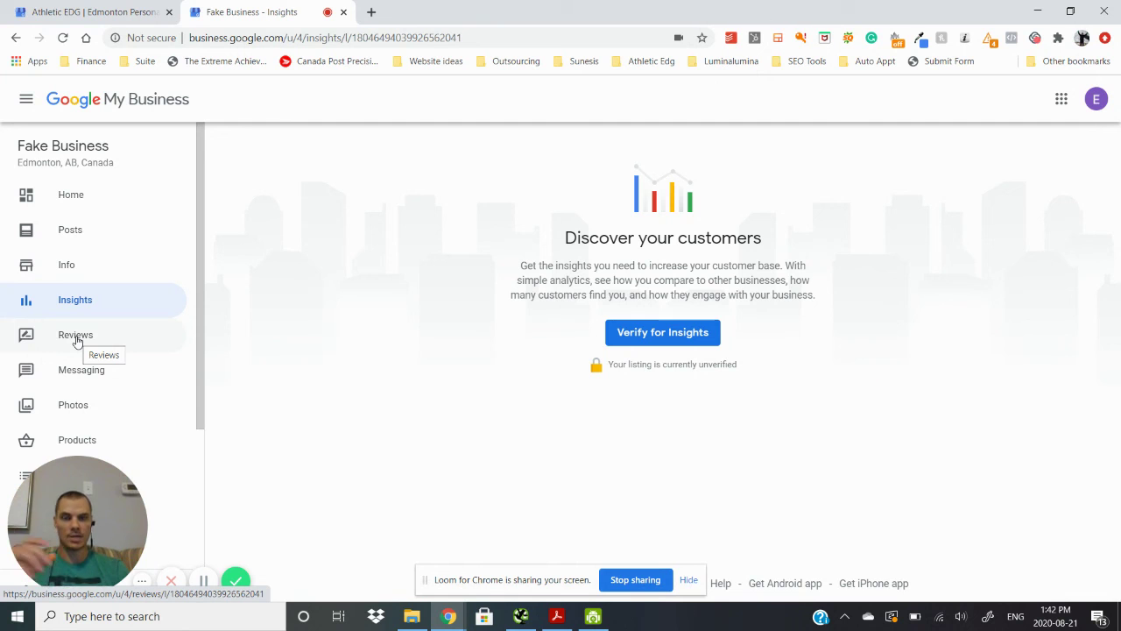
click(76, 338)
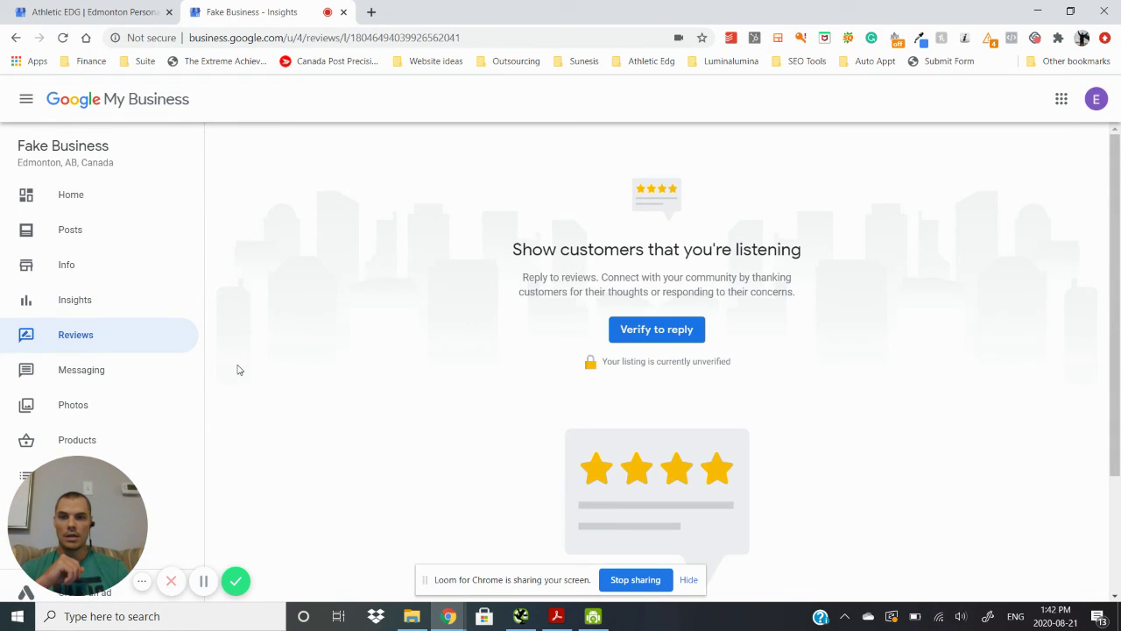
click(93, 382)
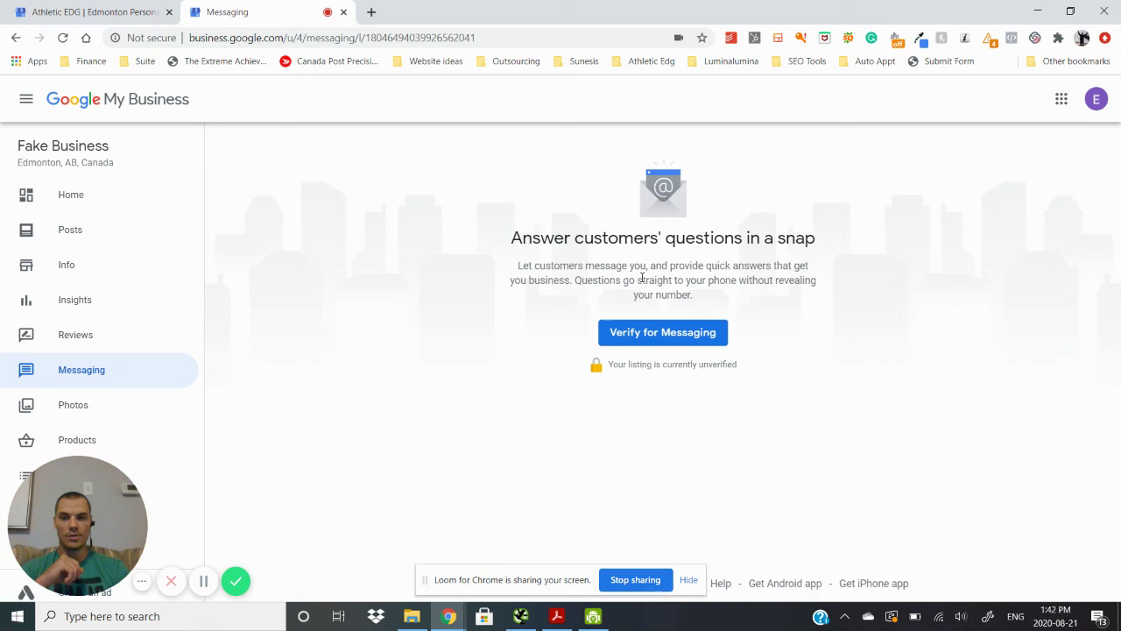
click(72, 409)
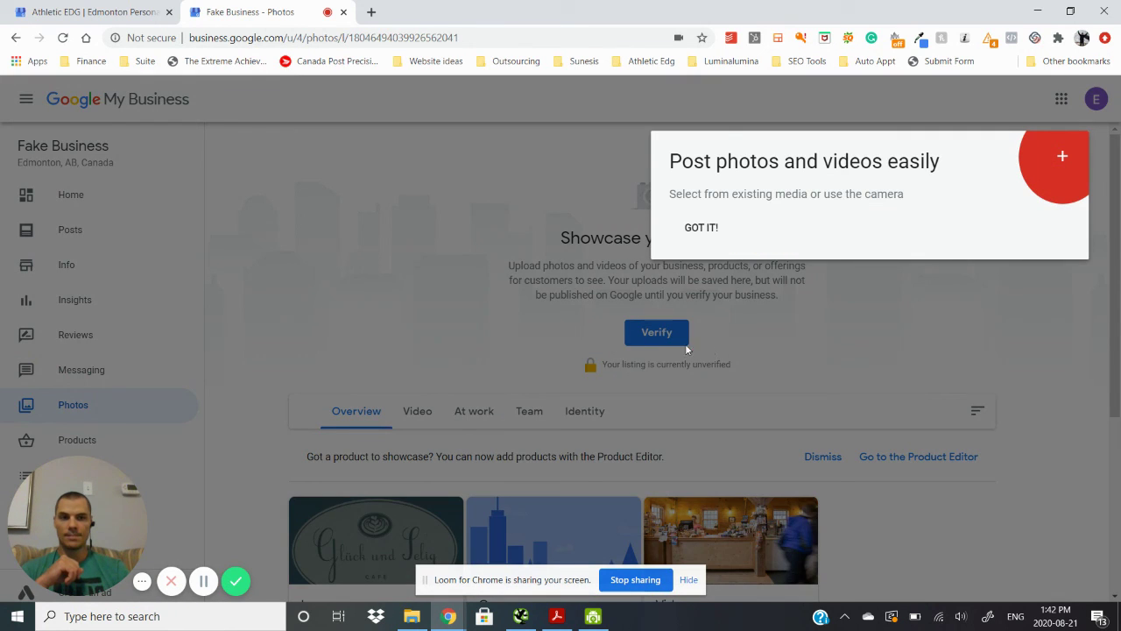
click(702, 227)
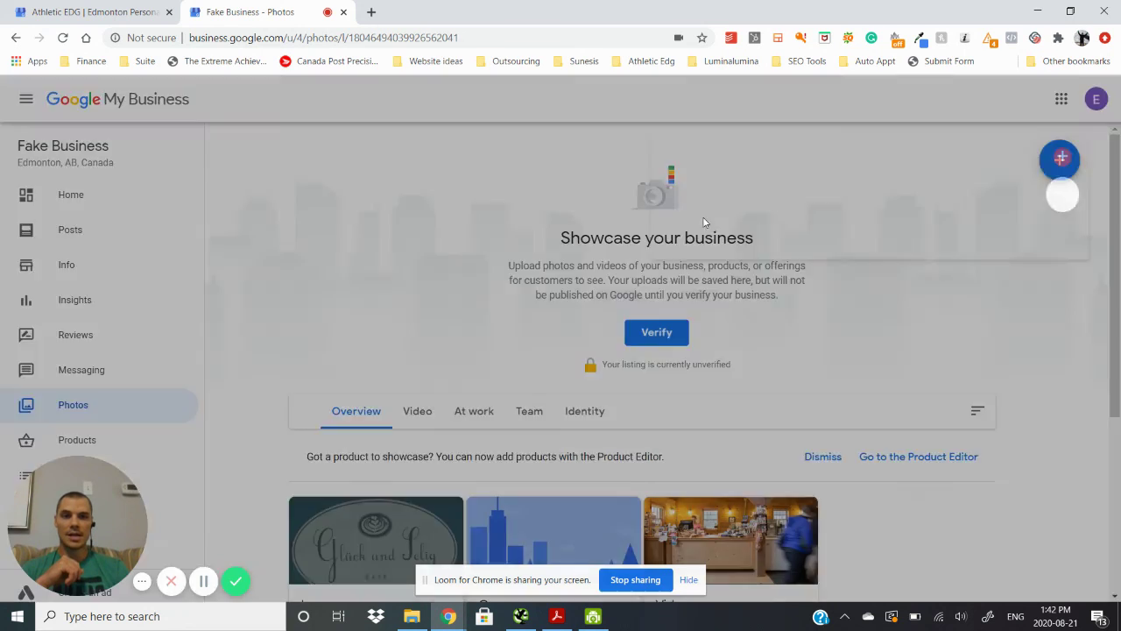